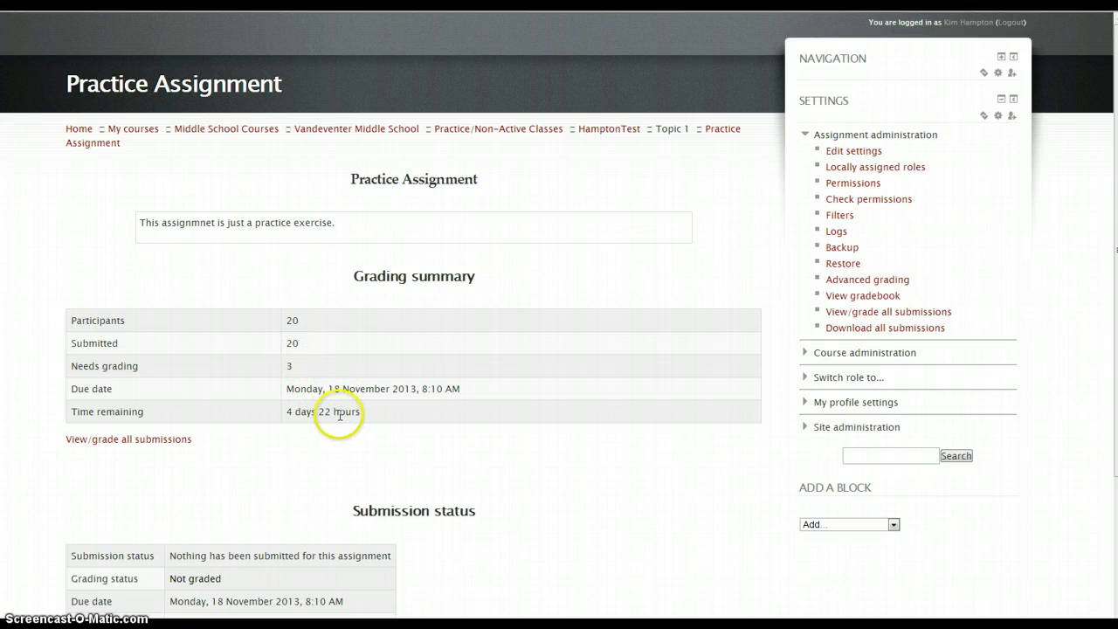
# Open the list of all submissions for Practice Assignment and filter it to the 2nd Period group.
pyautogui.click(152, 442)
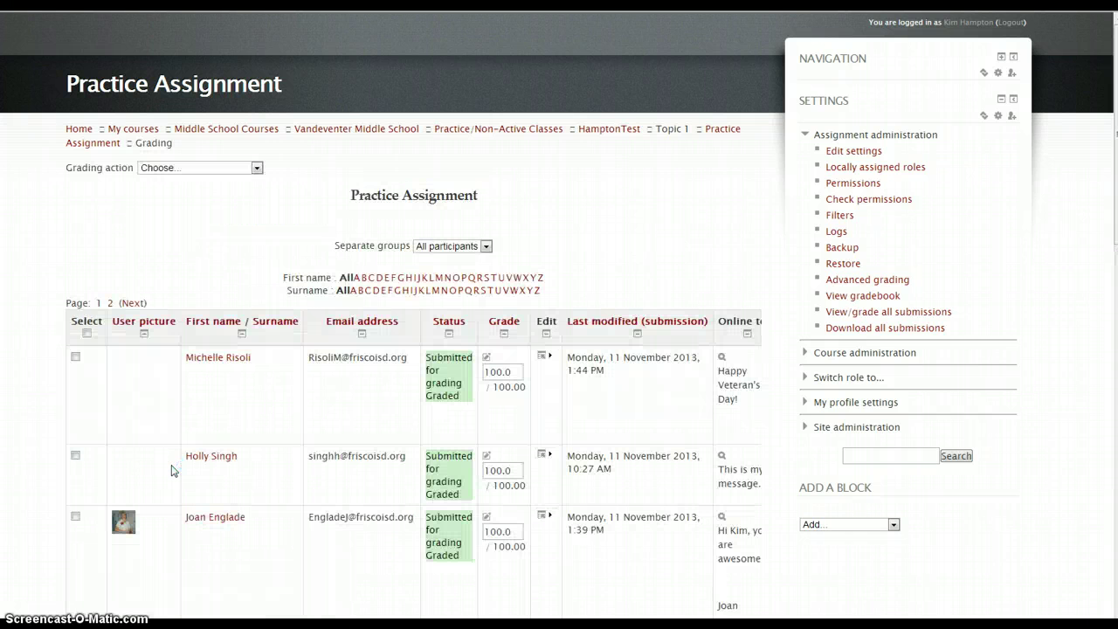
pyautogui.scroll(-1, 300, 333)
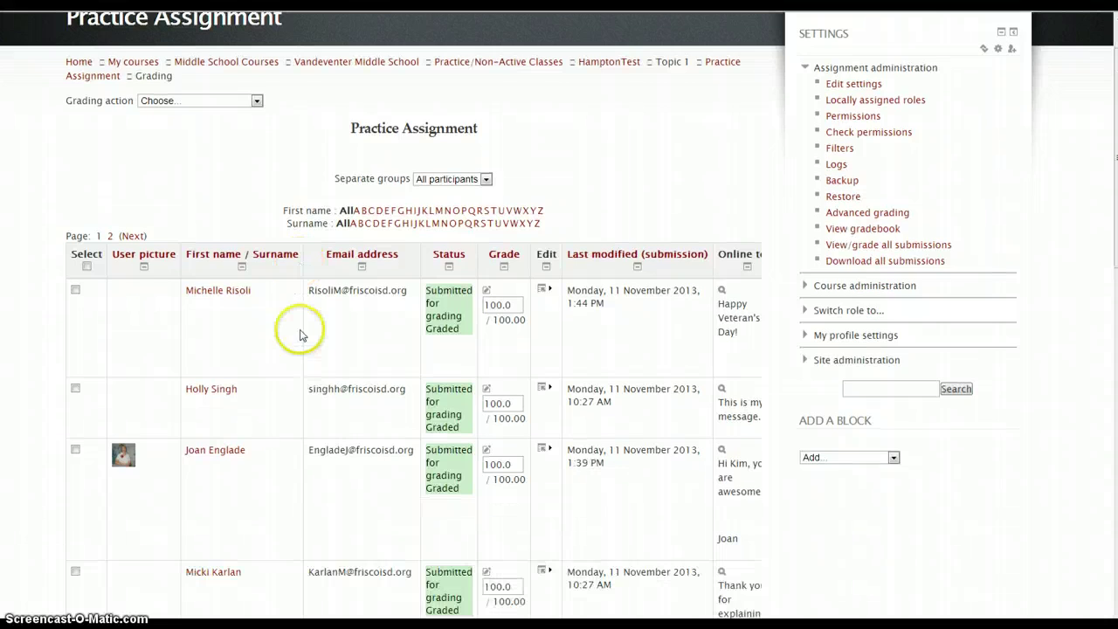
pyautogui.scroll(-1, 516, 204)
pyautogui.scroll(-1, 513, 217)
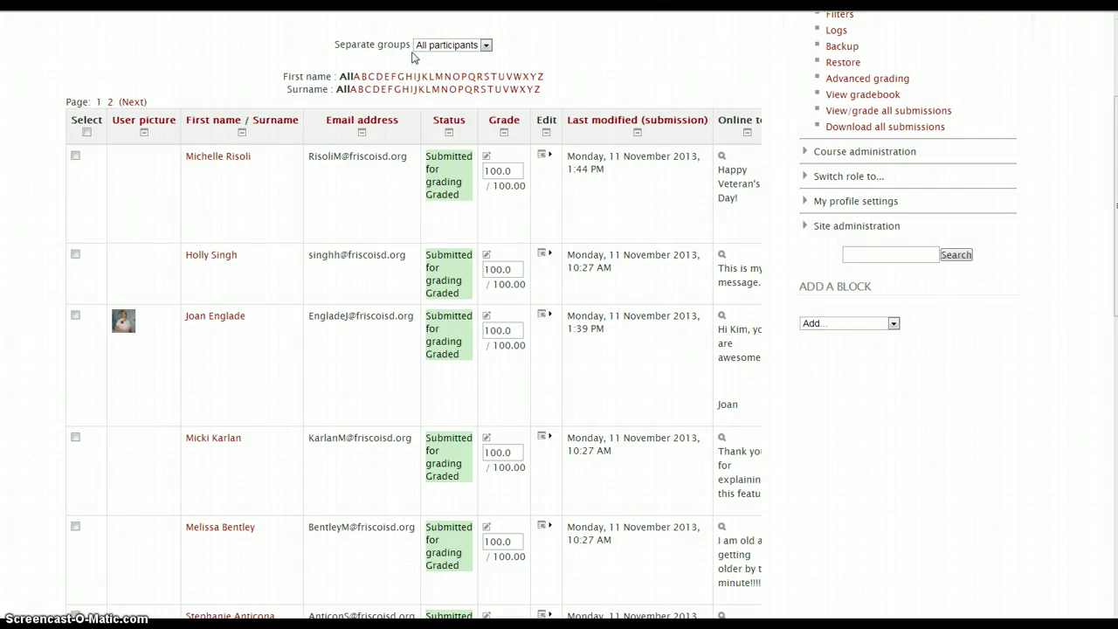
pyautogui.click(486, 46)
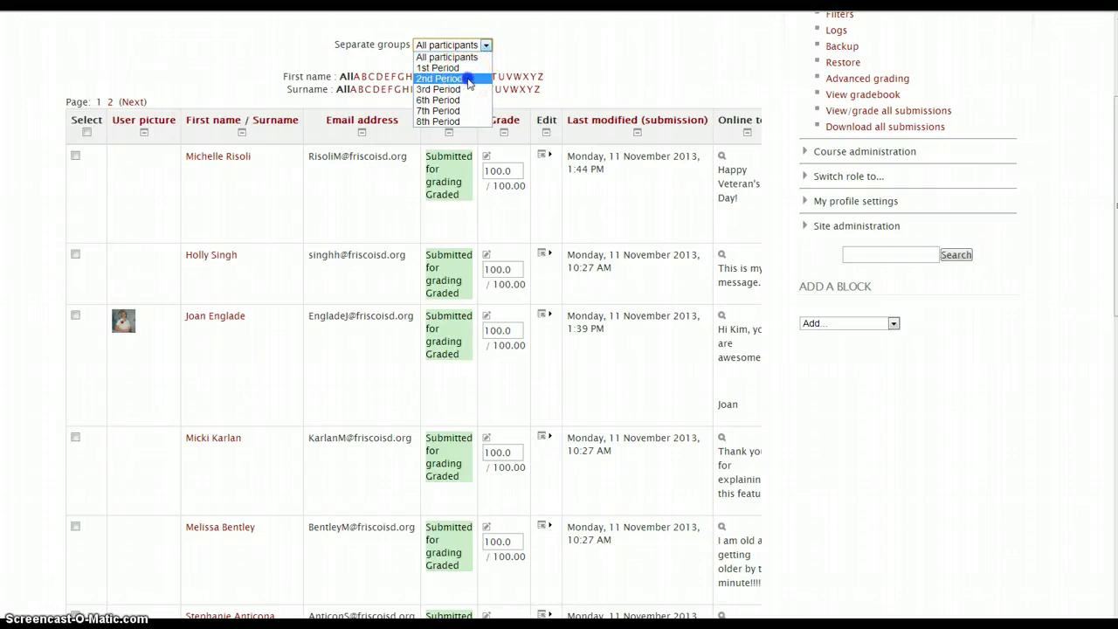
pyautogui.click(468, 78)
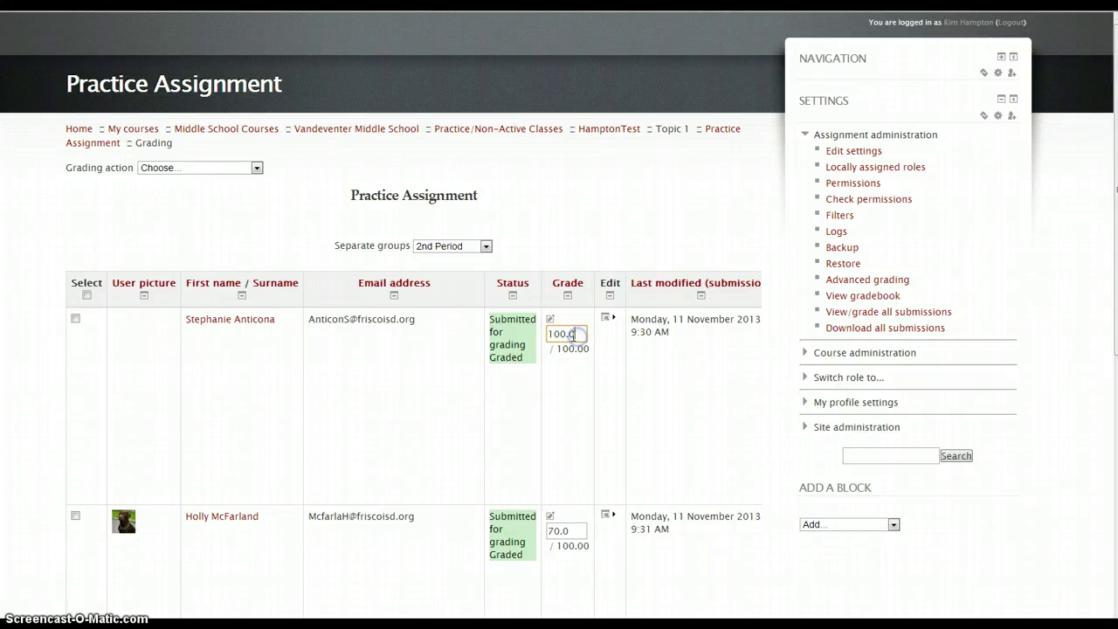
# Download the ungraded student's Ag Animal Science.pdf submission, keeping the file, and view the document before closing it.
pyautogui.scroll(-3, 578, 336)
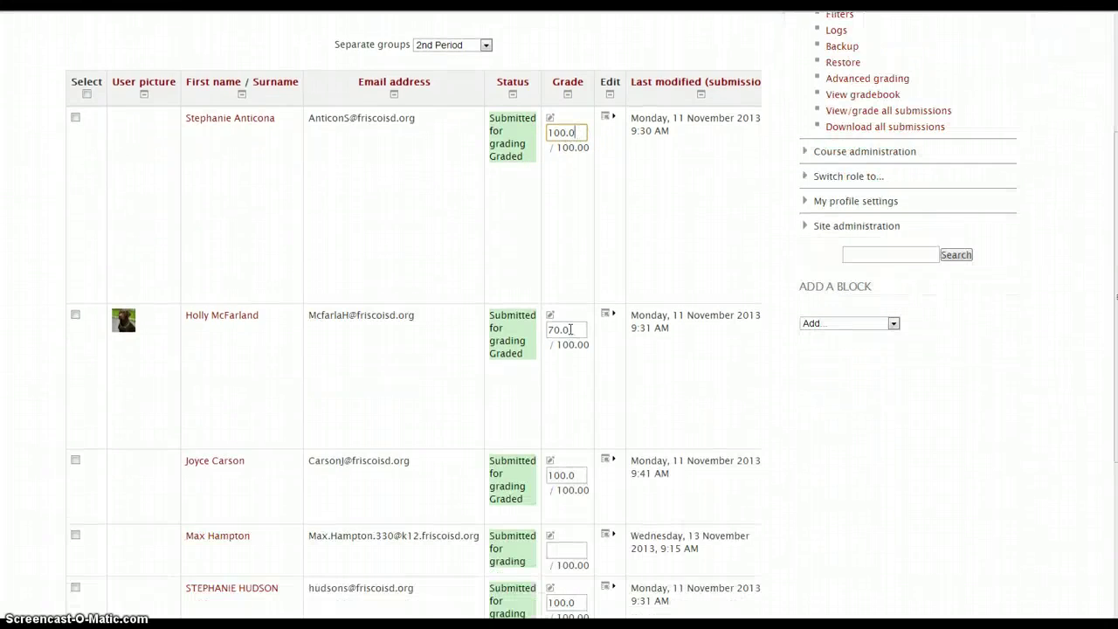
pyautogui.click(579, 132)
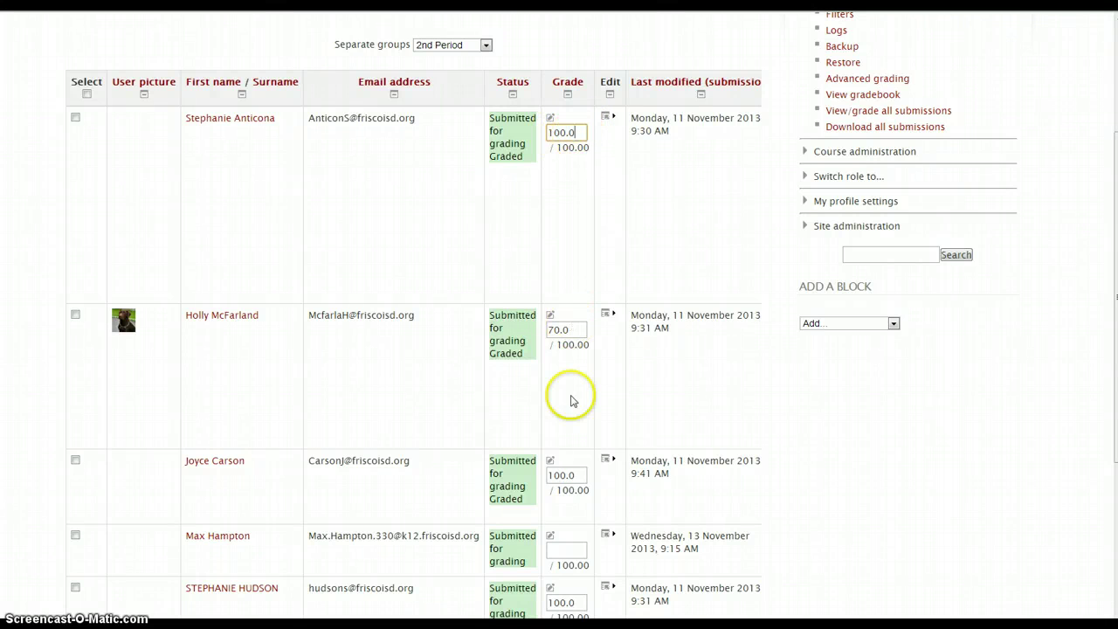
pyautogui.scroll(-2, 479, 458)
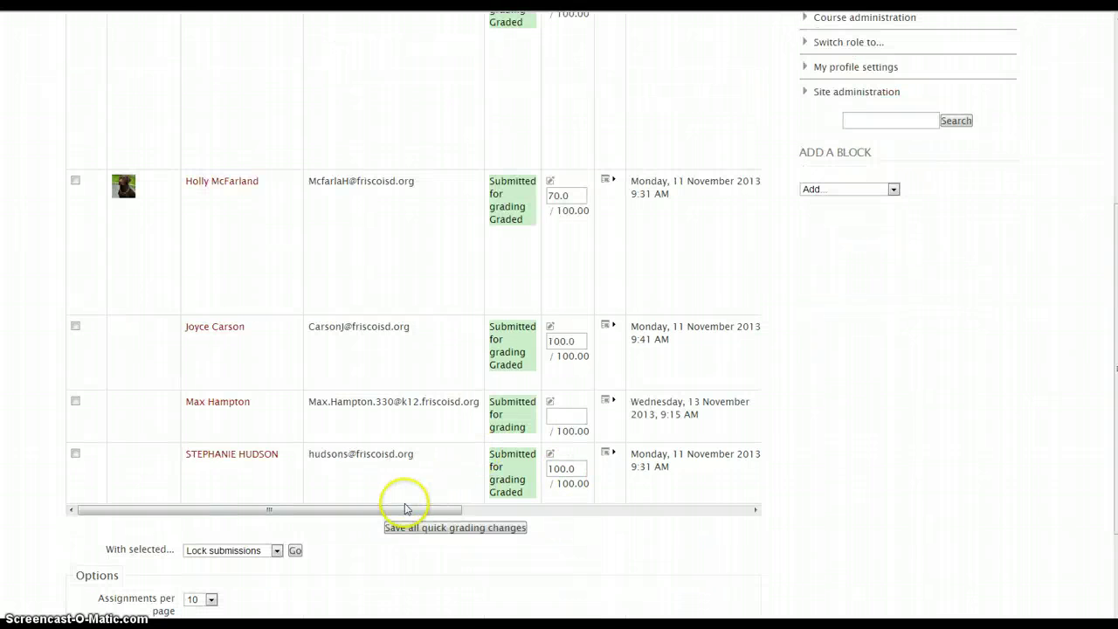
pyautogui.moveTo(356, 511); pyautogui.dragTo(523, 516)
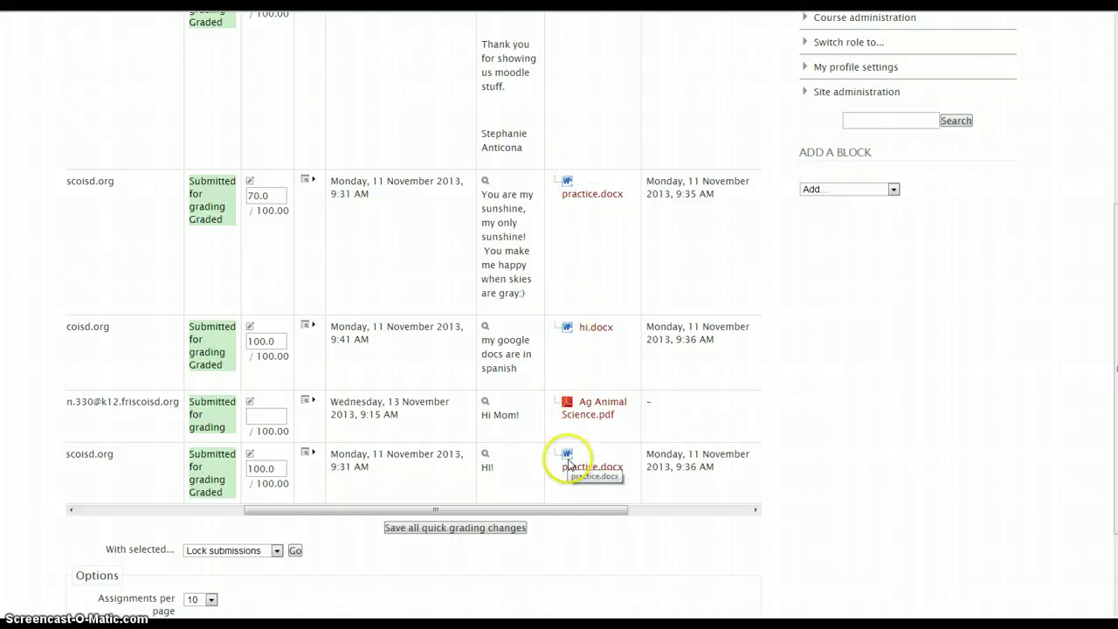
pyautogui.click(587, 403)
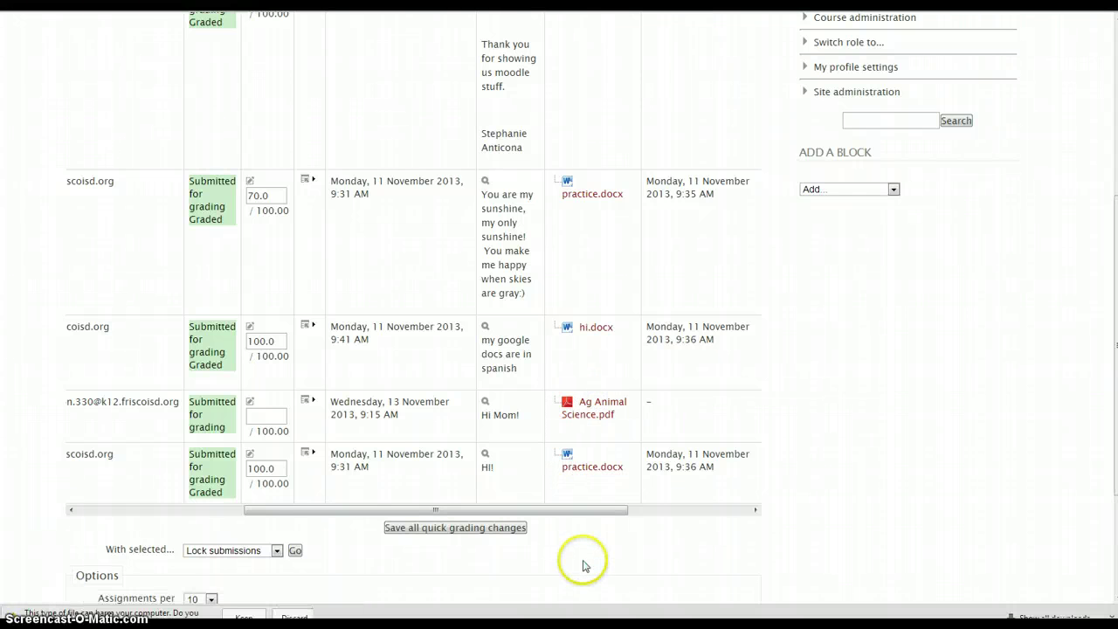
pyautogui.click(241, 616)
pyautogui.click(98, 615)
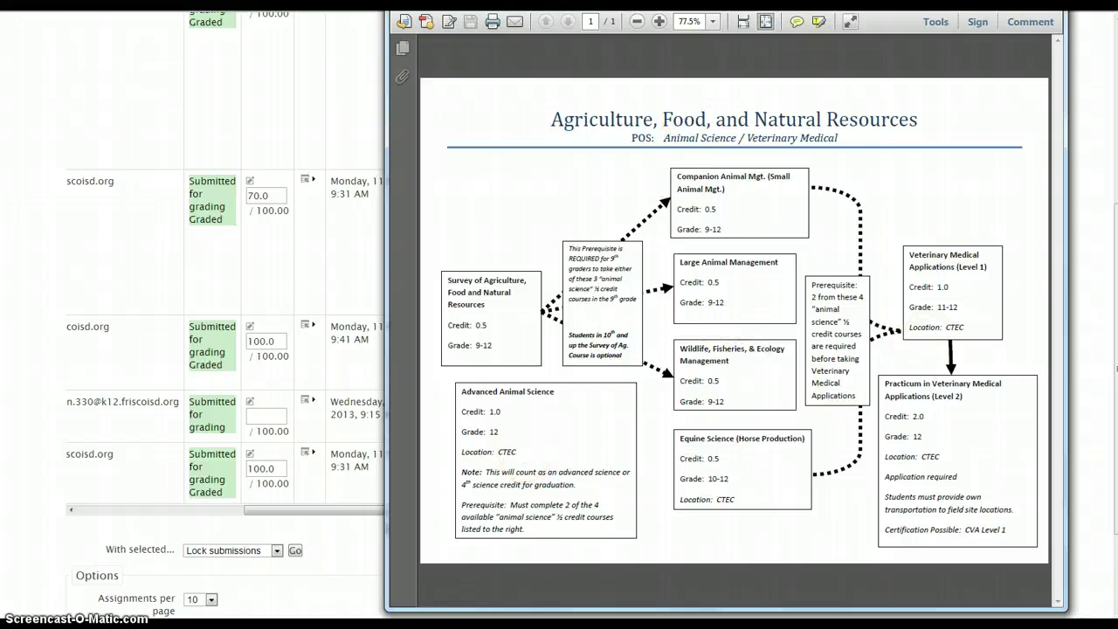
pyautogui.click(1044, 3)
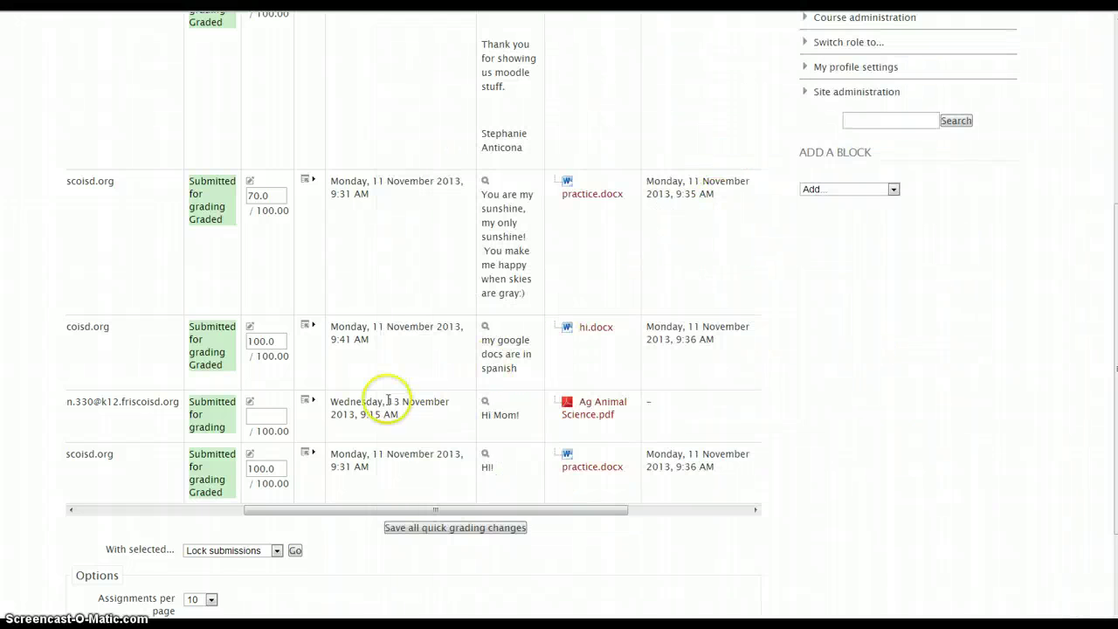
# Examine the quick grading fields for the grade and feedback comments in the ungraded student's row.
pyautogui.click(258, 413)
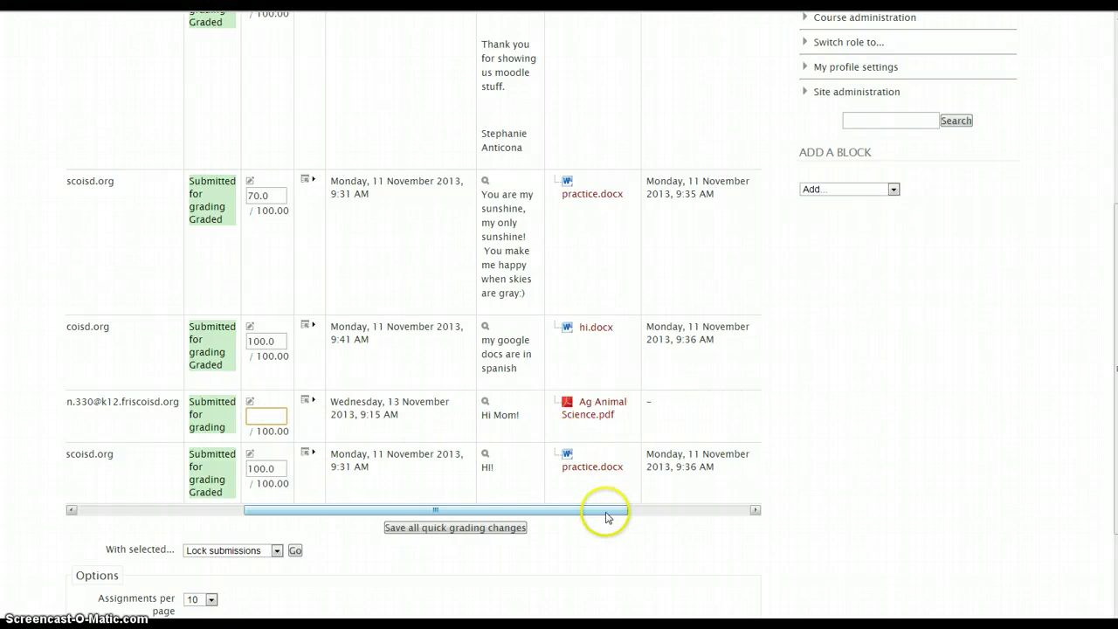
pyautogui.moveTo(606, 514); pyautogui.dragTo(724, 503)
pyautogui.click(594, 414)
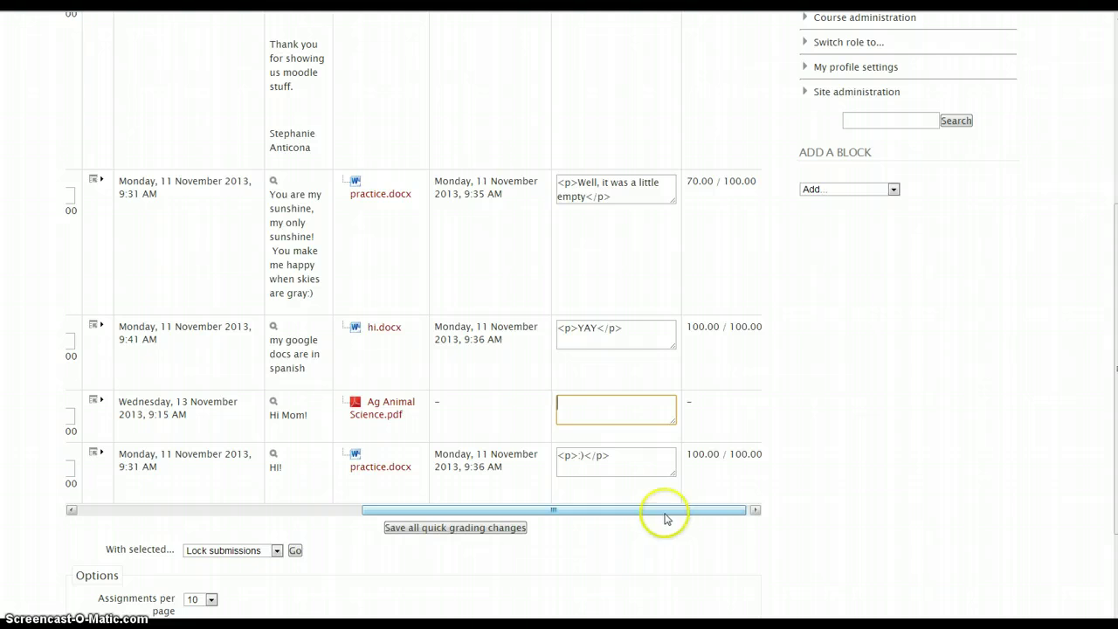
pyautogui.moveTo(664, 518); pyautogui.dragTo(350, 539)
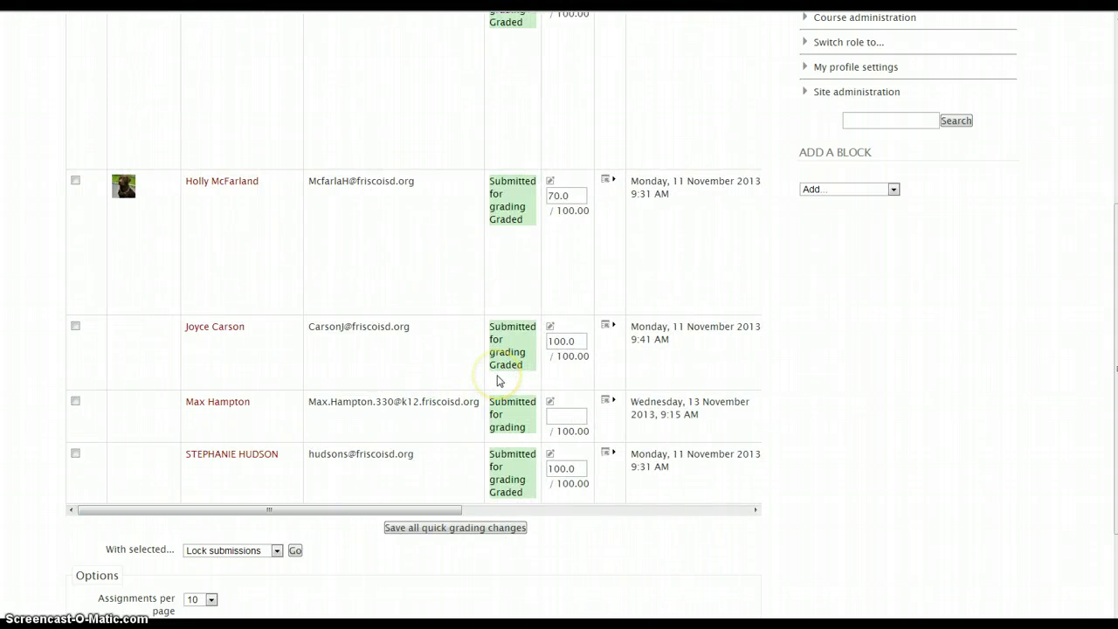
# Review the hi.docx submission on its individual grading page and save it, showing the next student.
pyautogui.click(550, 326)
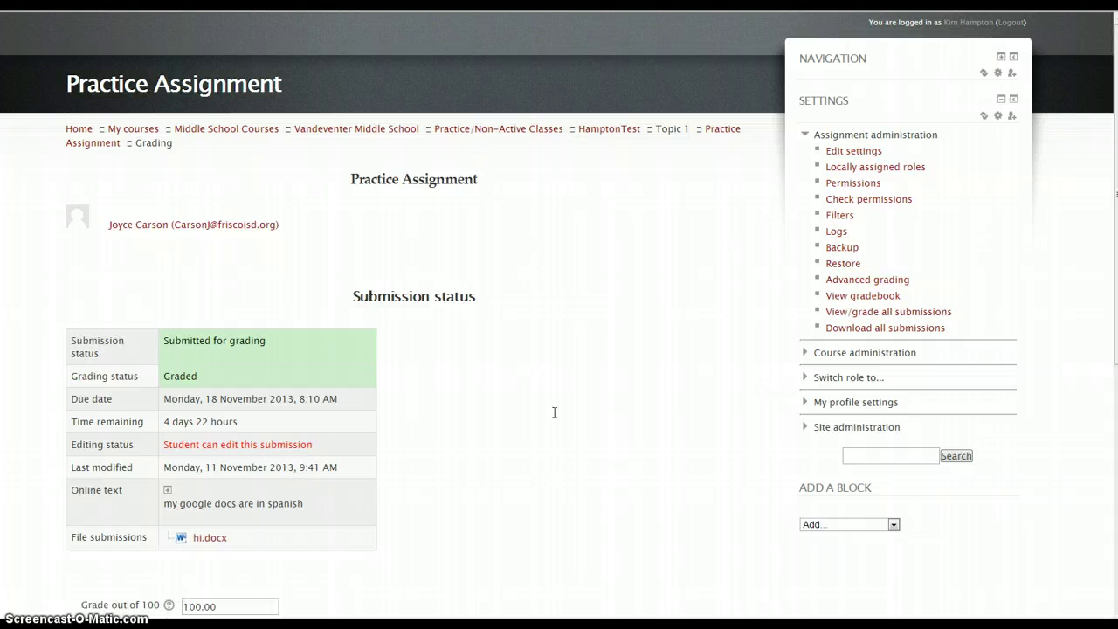
pyautogui.scroll(-1, 544, 403)
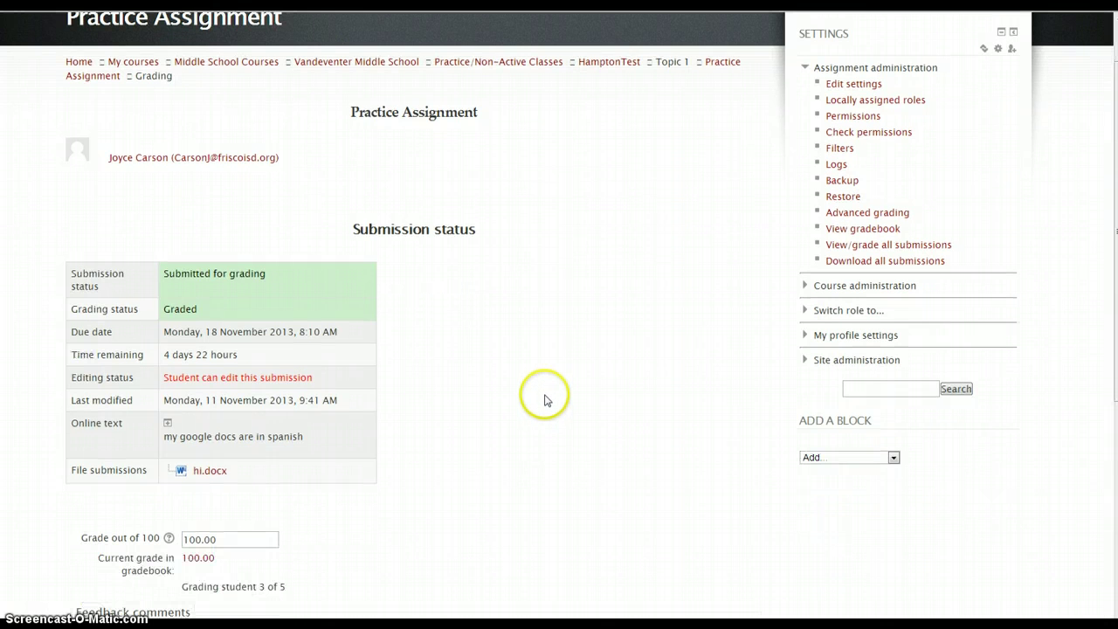
pyautogui.scroll(-1, 543, 399)
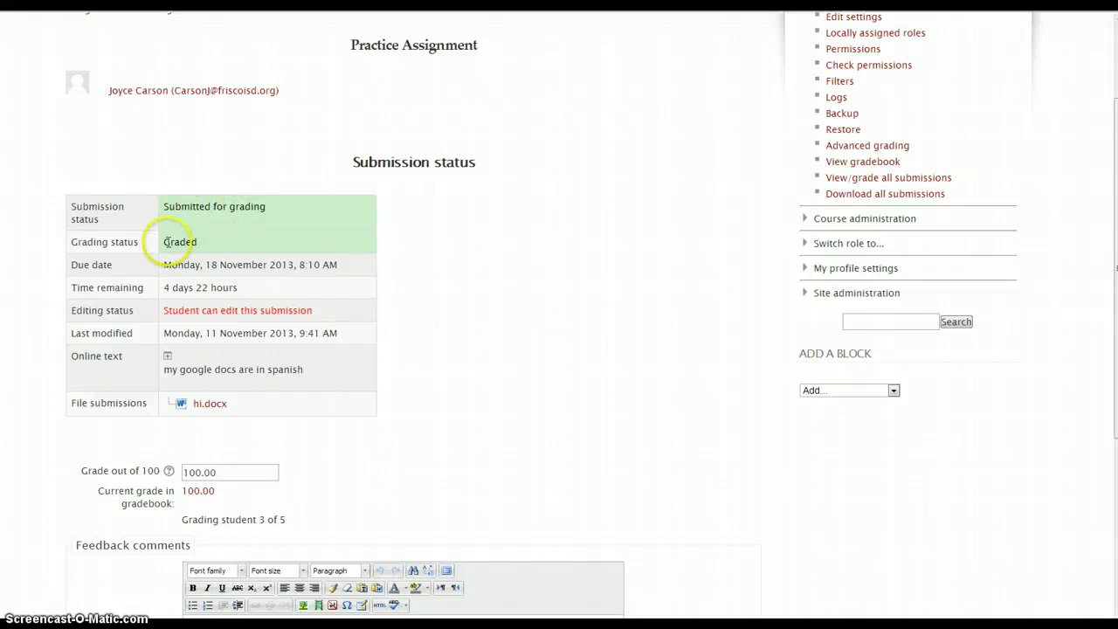
pyautogui.click(304, 309)
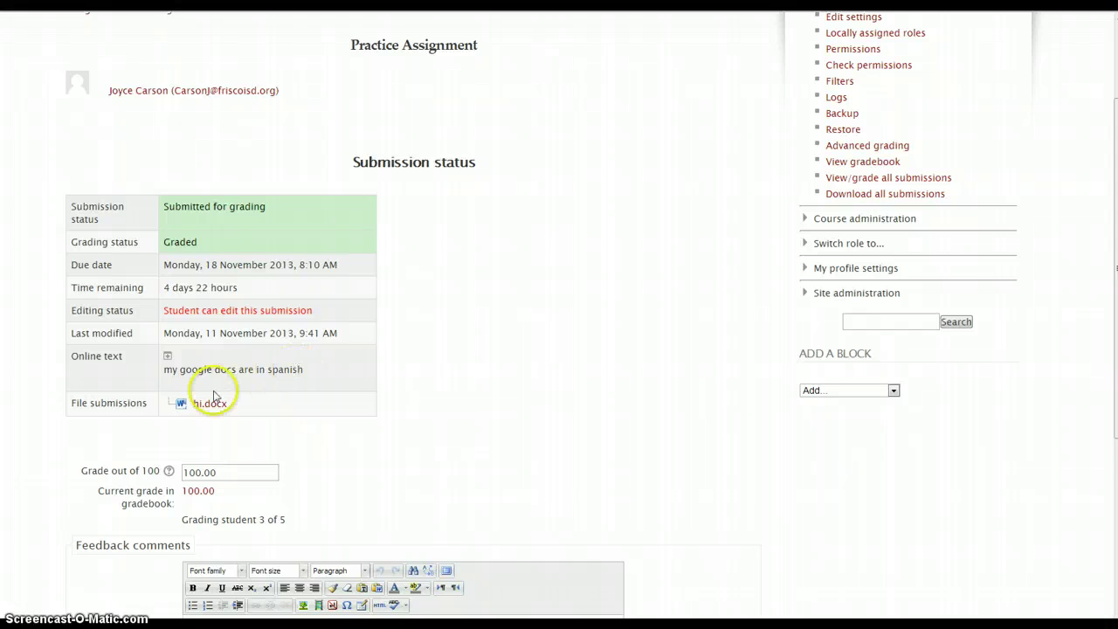
pyautogui.scroll(-1, 231, 401)
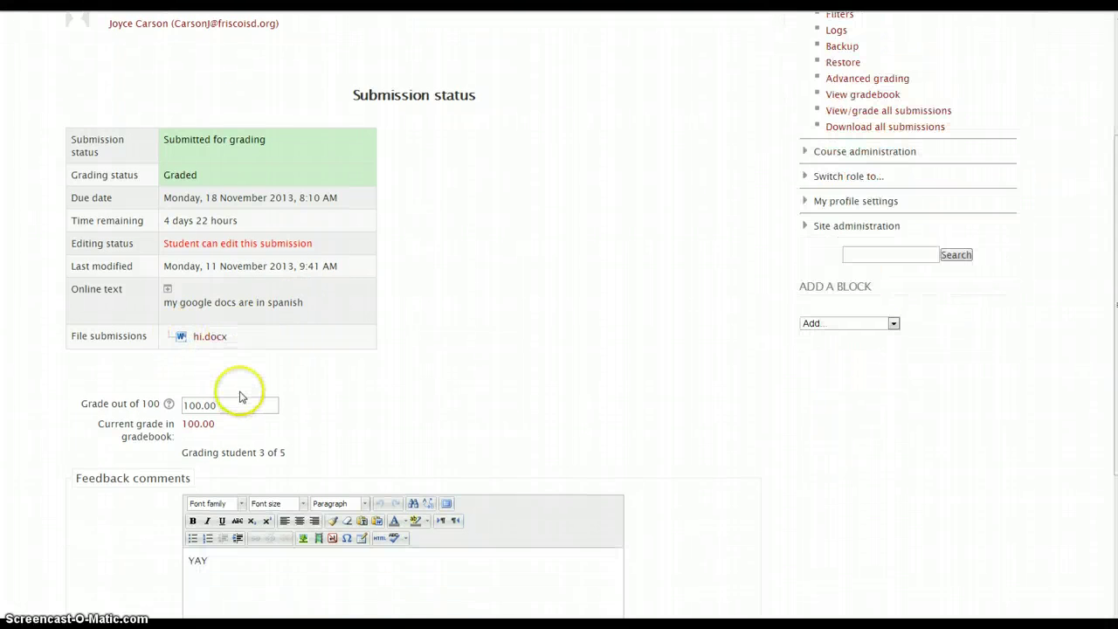
pyautogui.scroll(-3, 219, 399)
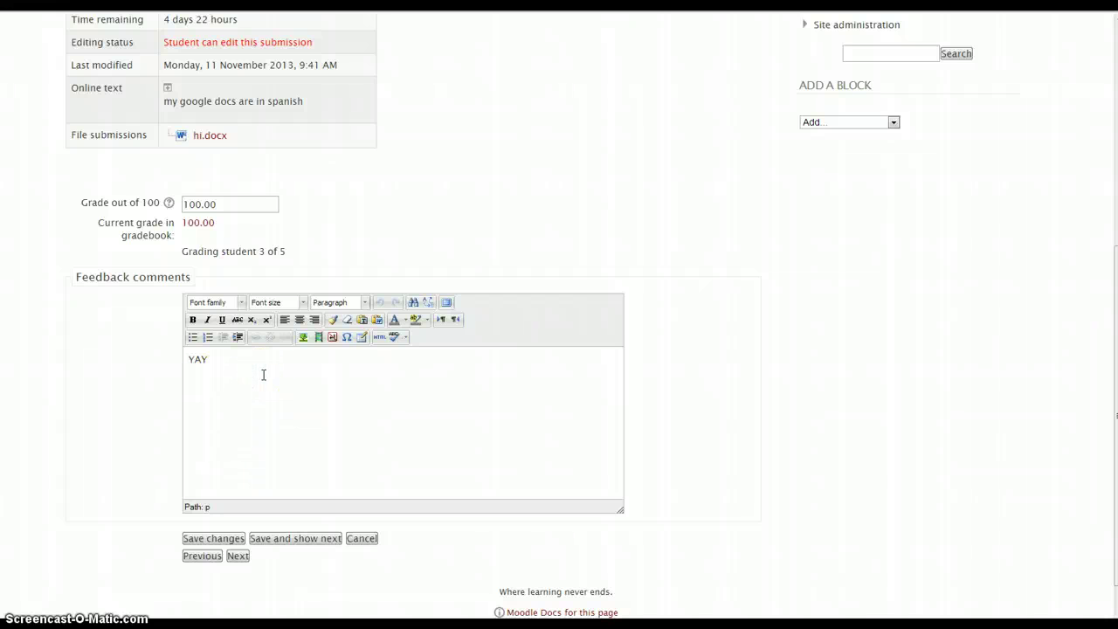
pyautogui.scroll(-1, 262, 454)
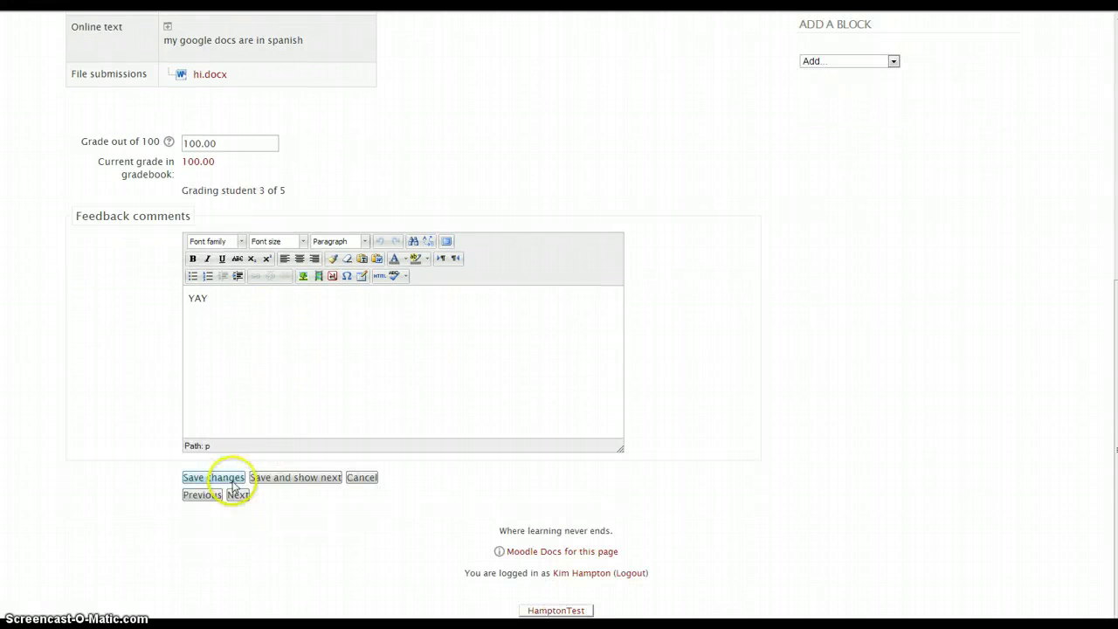
pyautogui.click(295, 477)
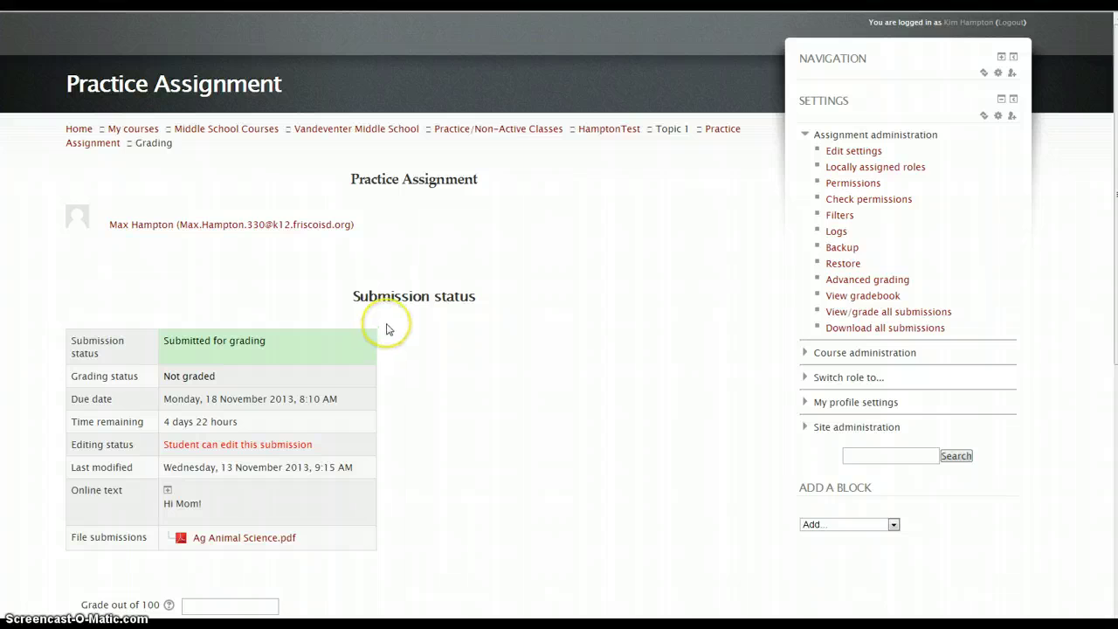
# Grade the Ag Animal Science.pdf submission 100 with the feedback "Great Job!", save it, and return to the grading table from the last student.
pyautogui.scroll(-3, 387, 322)
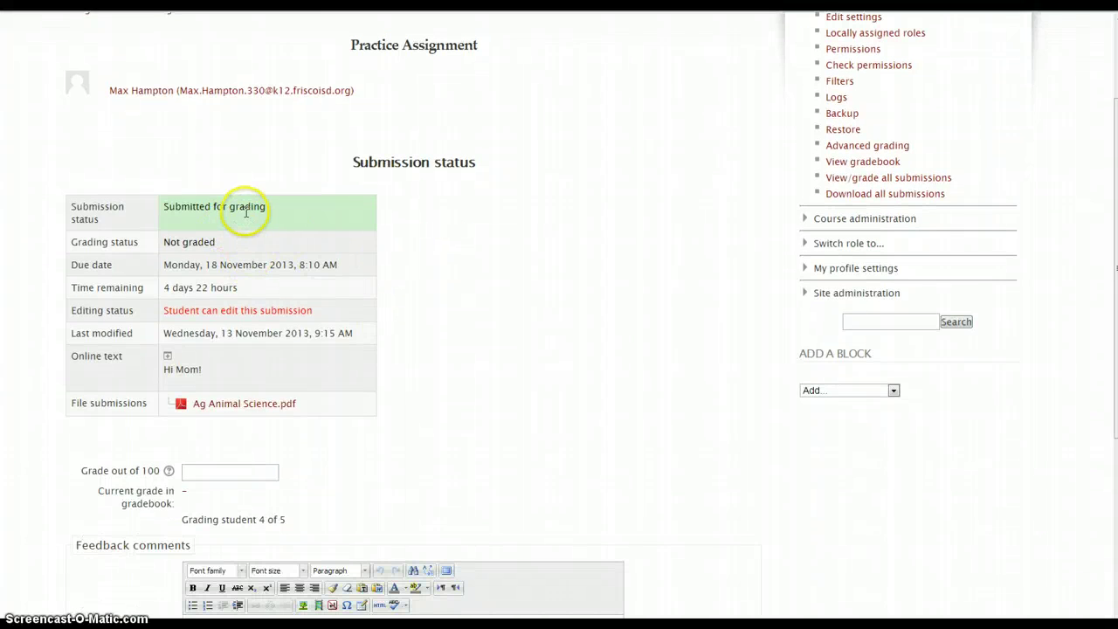
pyautogui.scroll(-2, 233, 350)
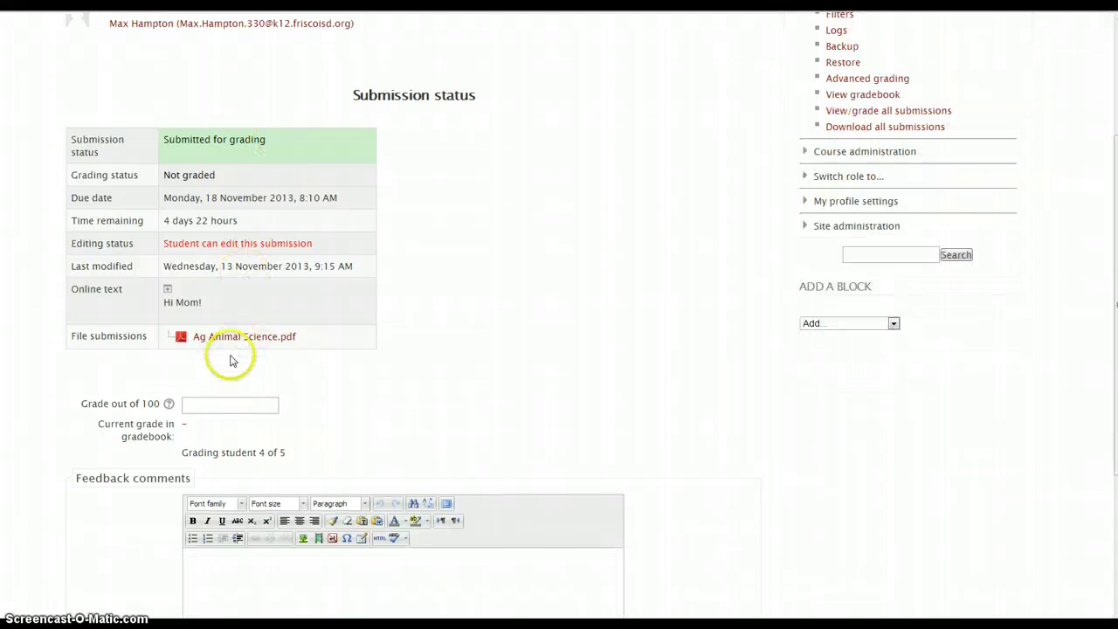
pyautogui.click(221, 404)
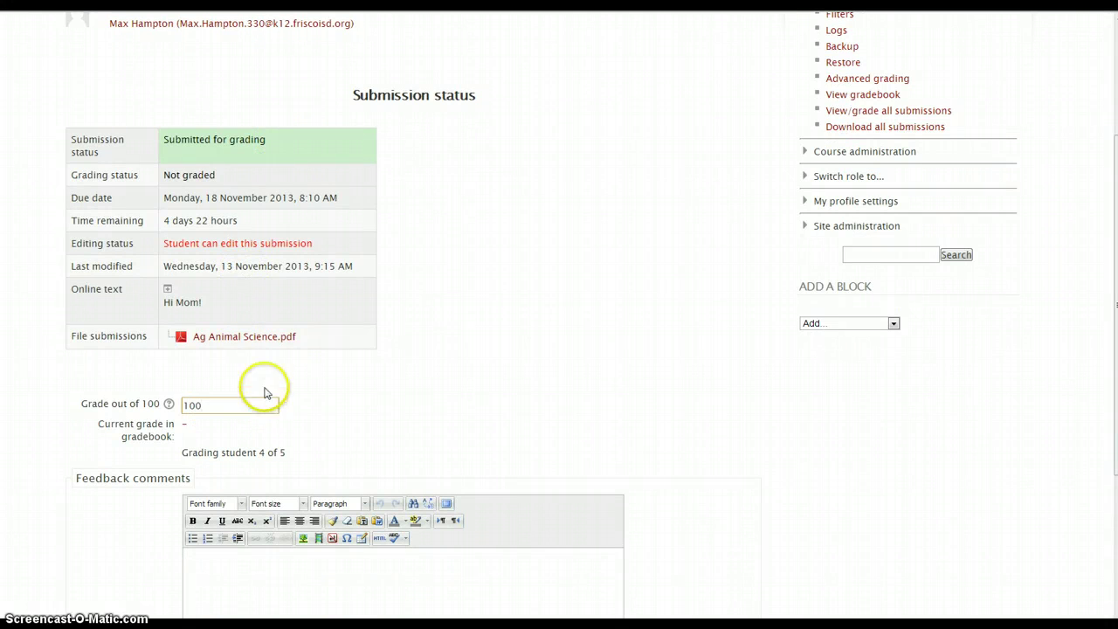
pyautogui.scroll(-3, 262, 386)
pyautogui.click(242, 376)
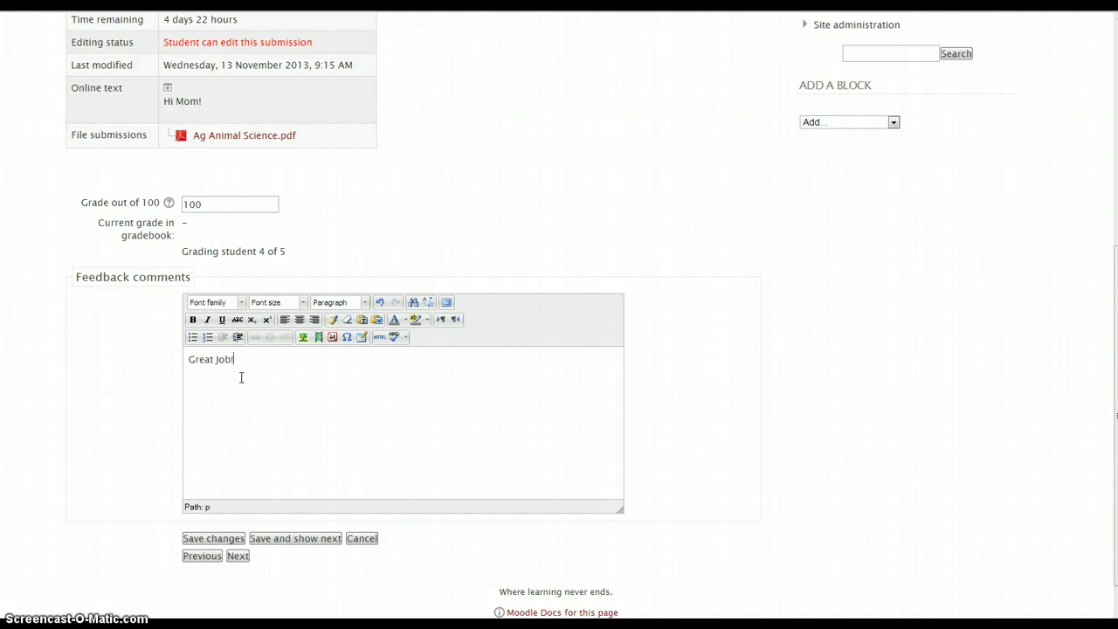
pyautogui.click(303, 545)
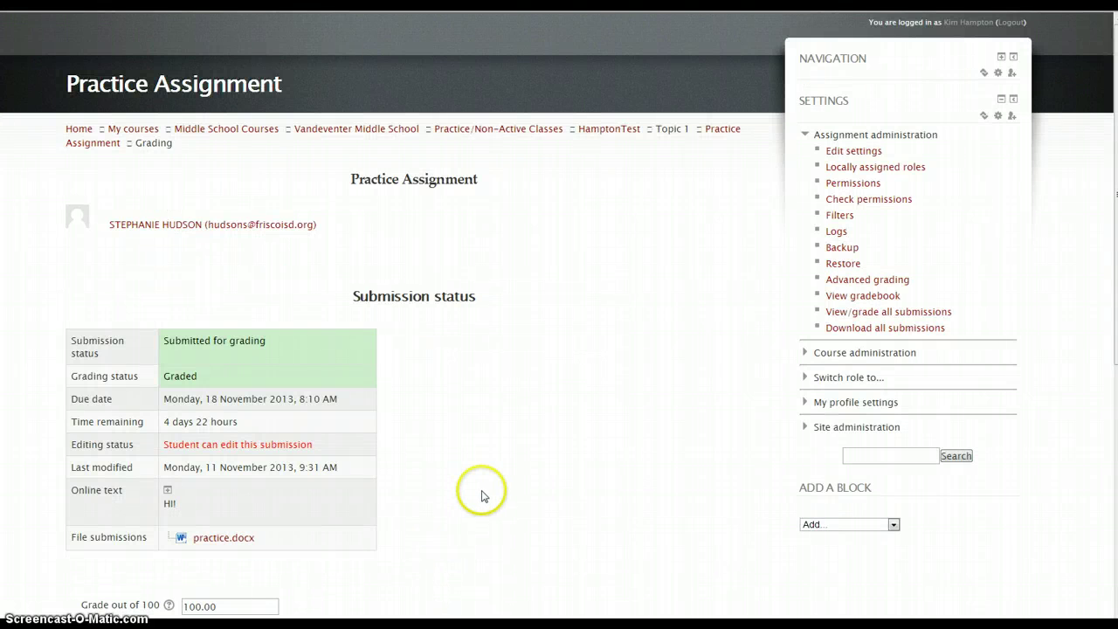
pyautogui.scroll(-5, 474, 492)
pyautogui.click(264, 477)
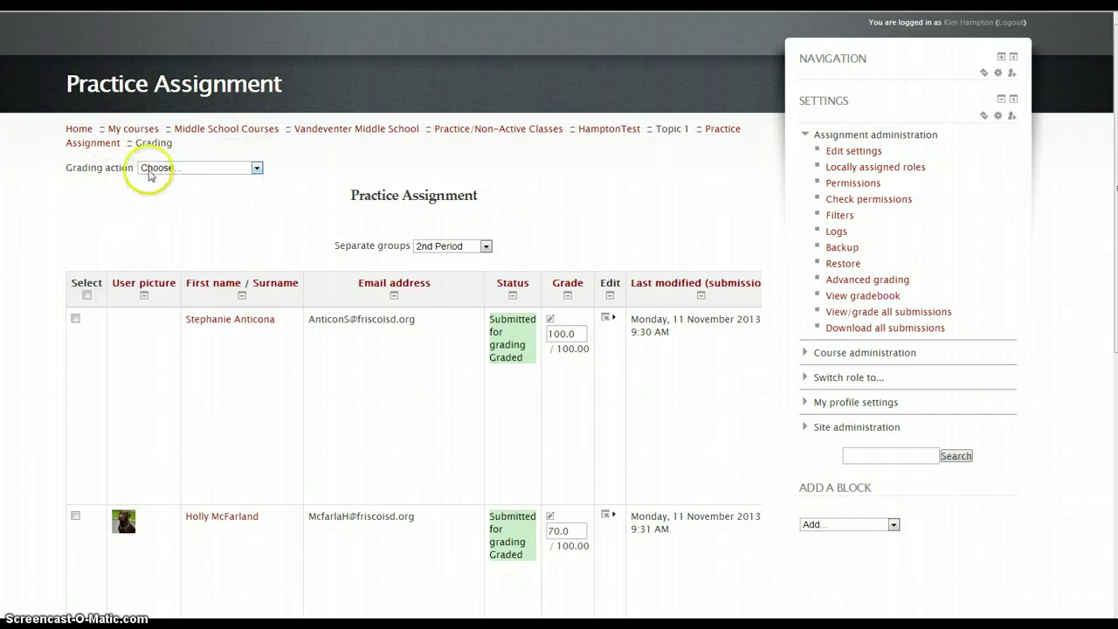
# Download all 2nd Period submissions as a zip file and view its contents before closing the folder window.
pyautogui.click(201, 174)
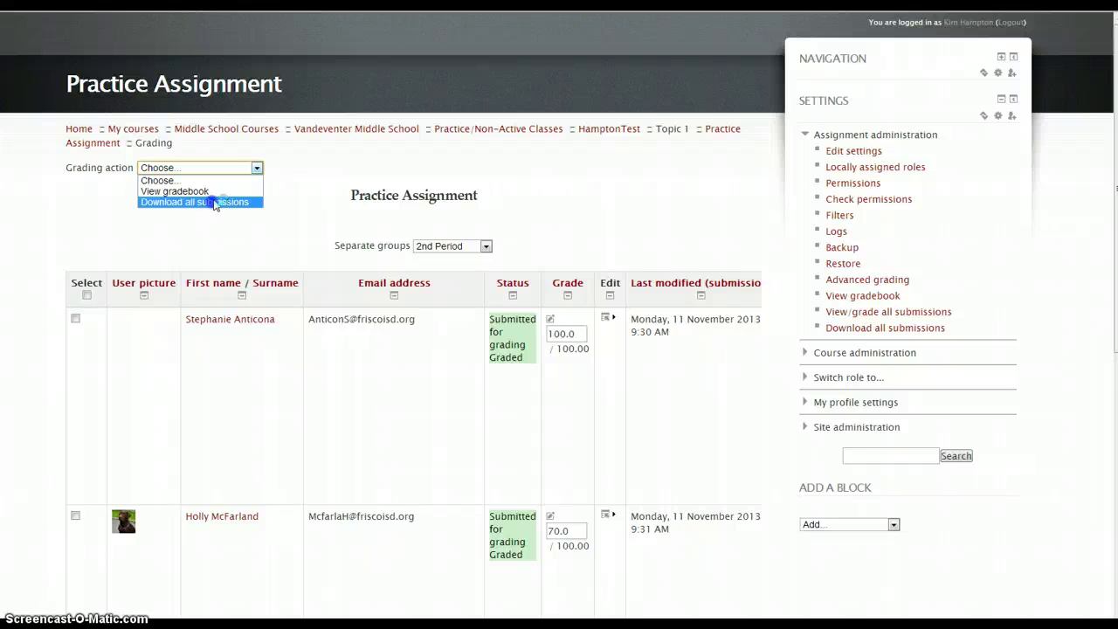
pyautogui.click(213, 203)
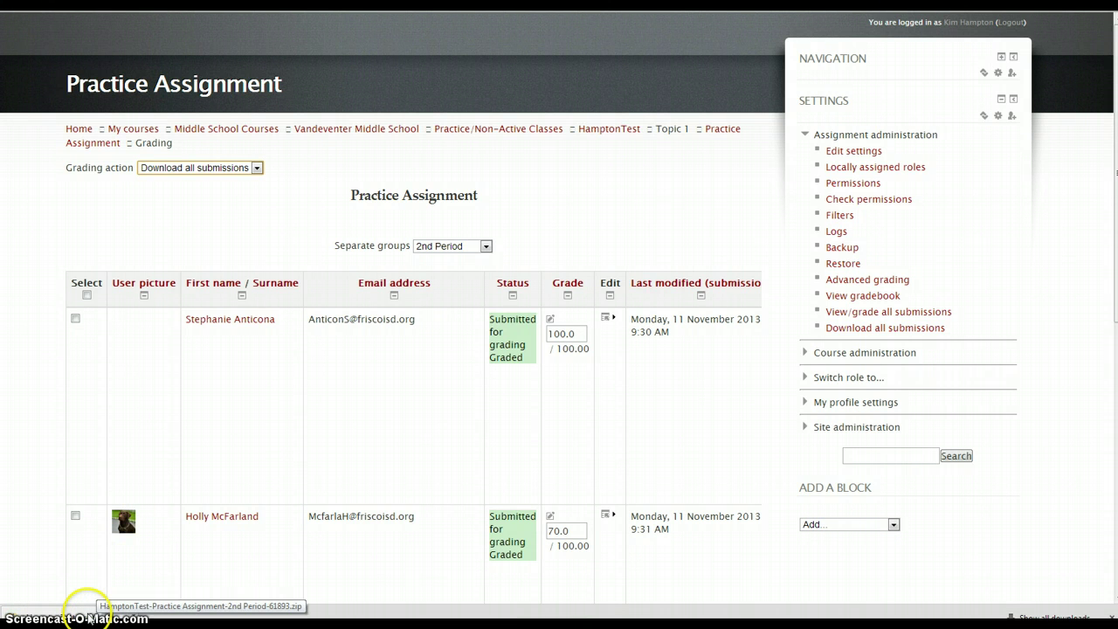
pyautogui.click(90, 618)
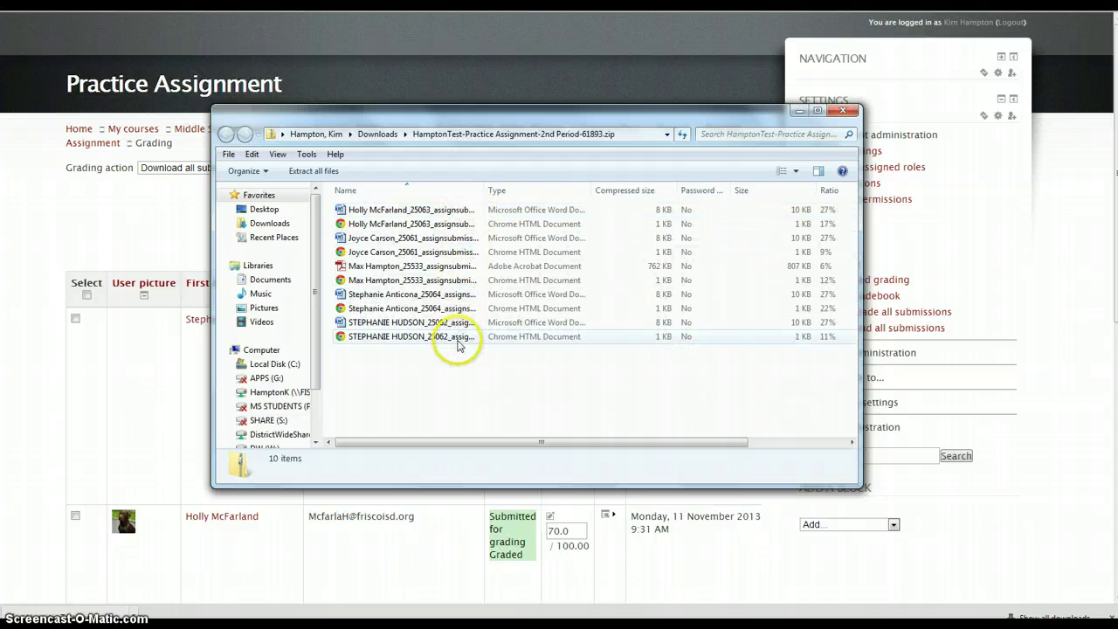
pyautogui.click(847, 113)
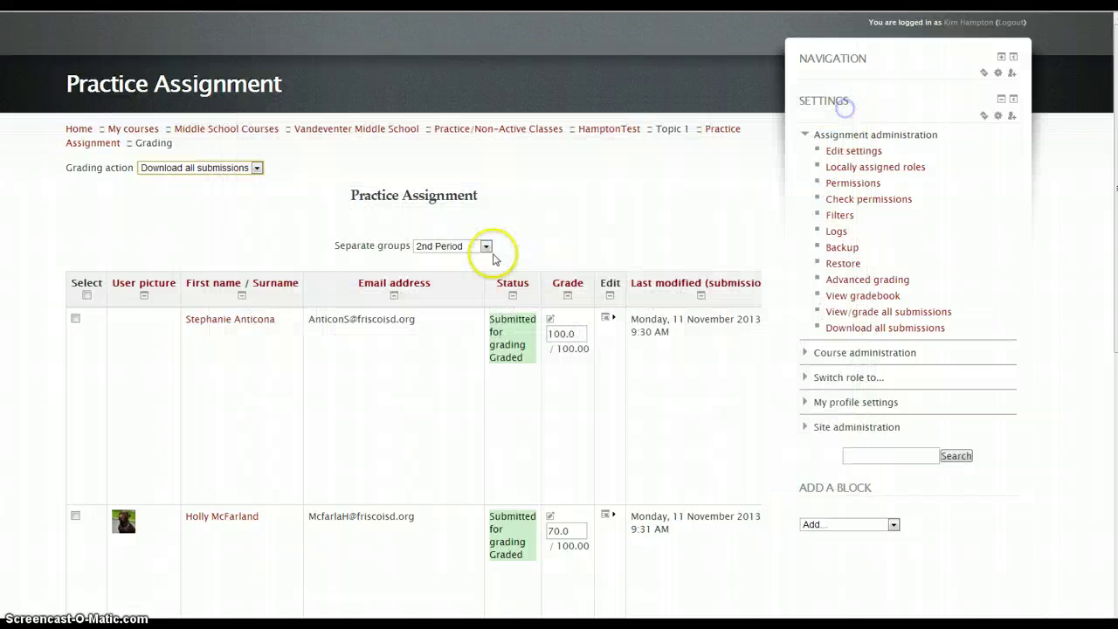
# Switch the separate groups filter to All participants and look down the full submissions list.
pyautogui.click(486, 247)
pyautogui.click(468, 260)
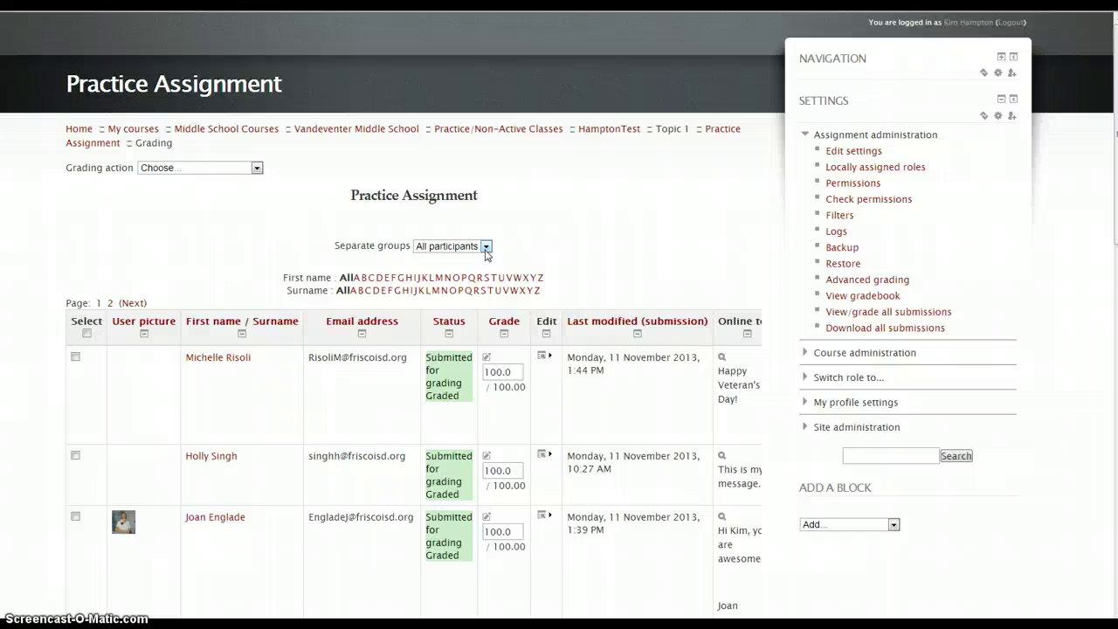
pyautogui.scroll(-10, 486, 253)
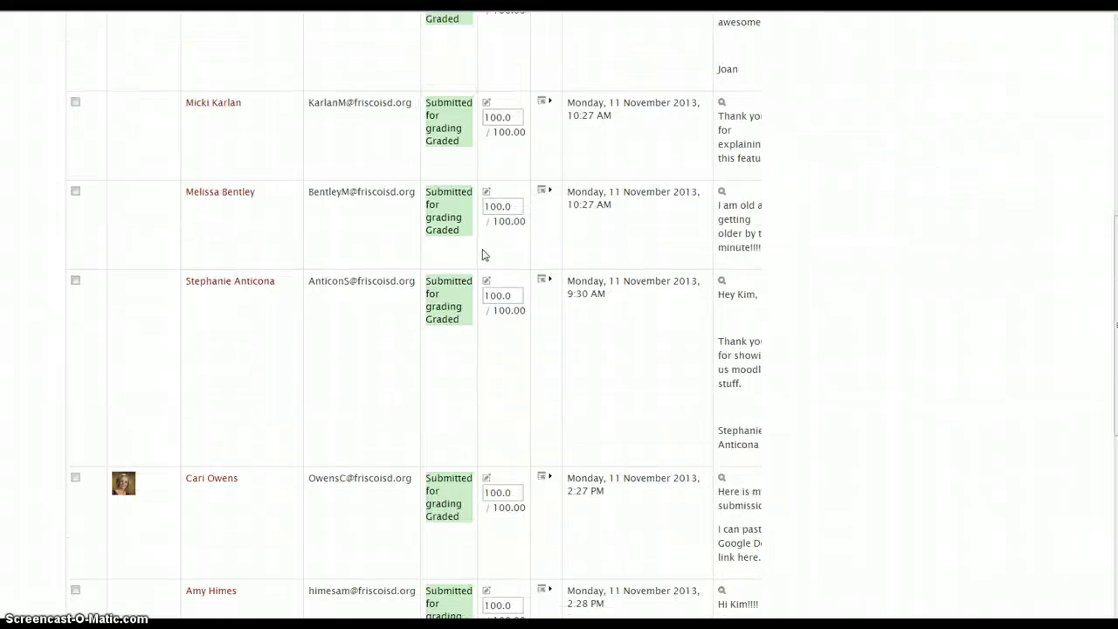
# Select the last two students on the page and examine the available bulk submission actions and the assignments-per-page choices.
pyautogui.scroll(-3, 486, 253)
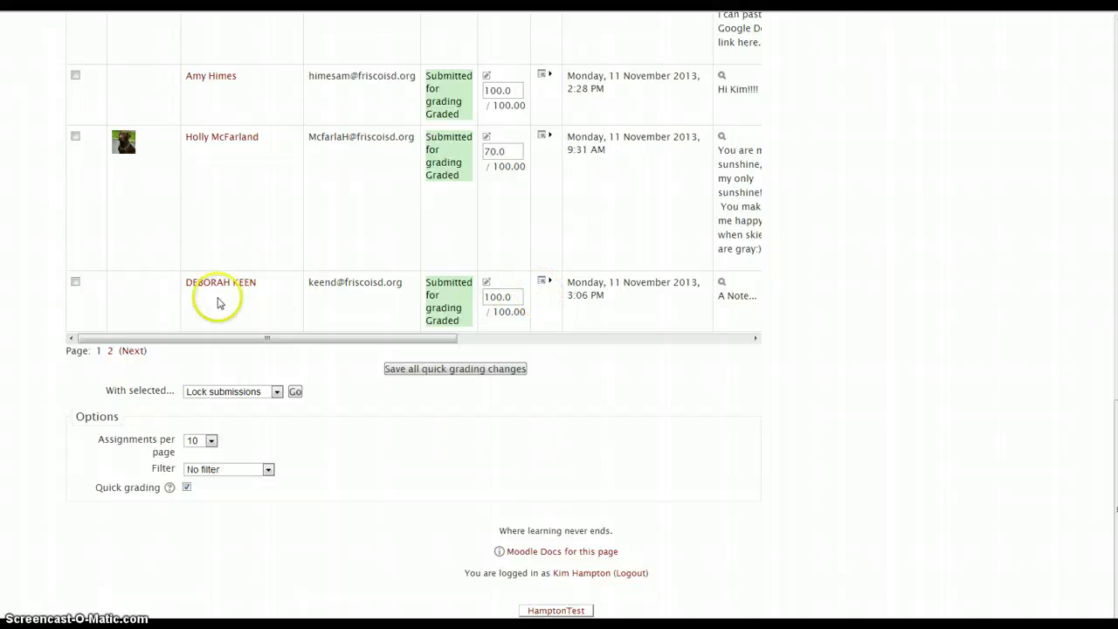
pyautogui.click(76, 282)
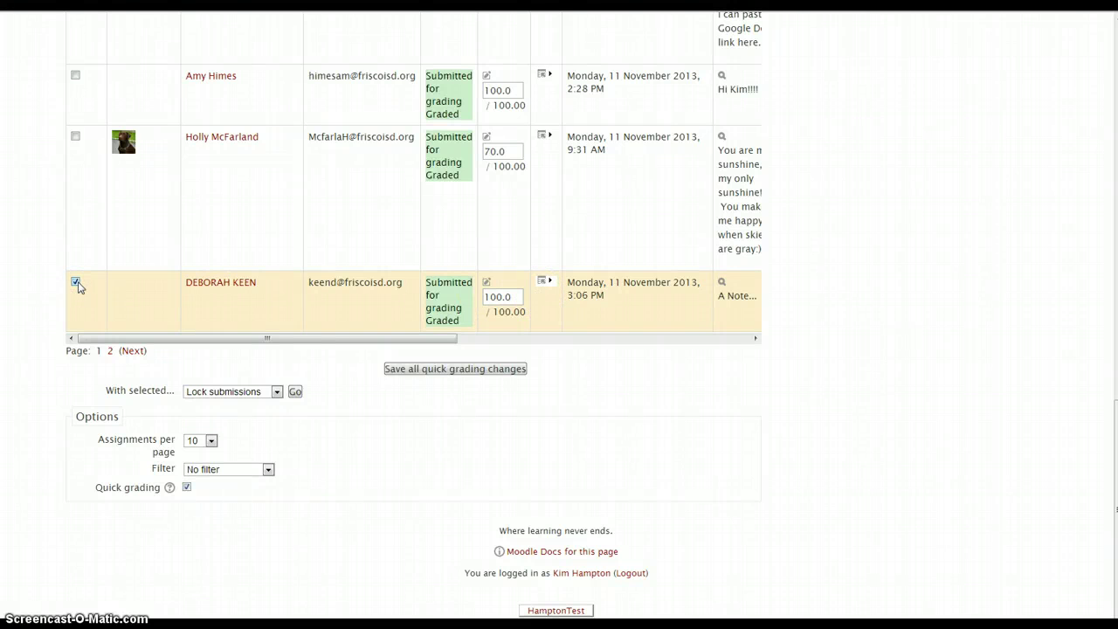
pyautogui.click(75, 137)
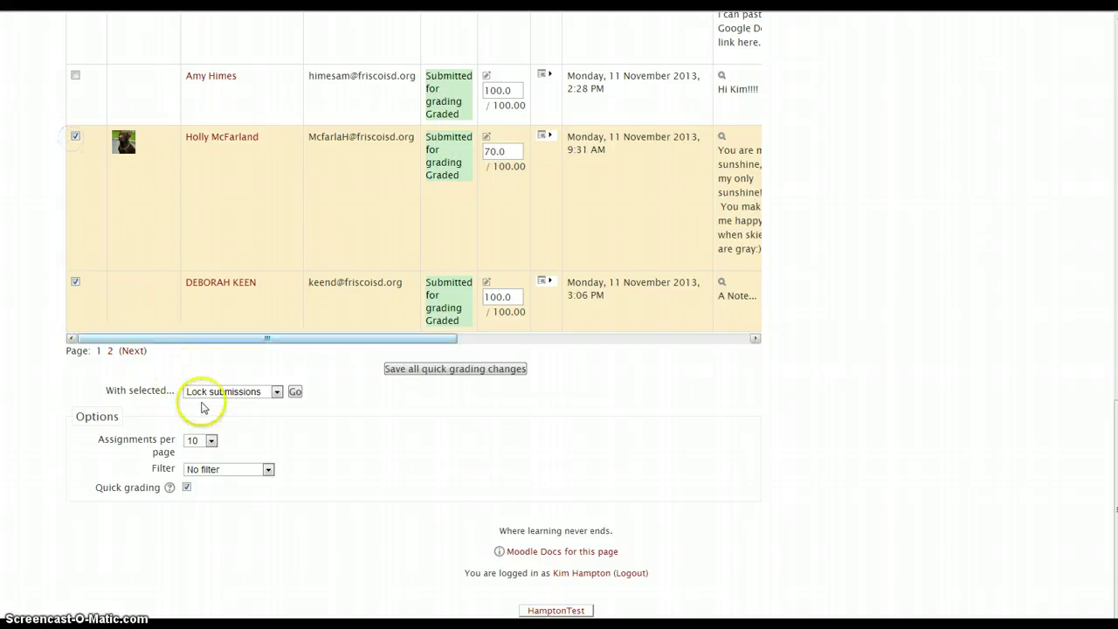
pyautogui.click(276, 391)
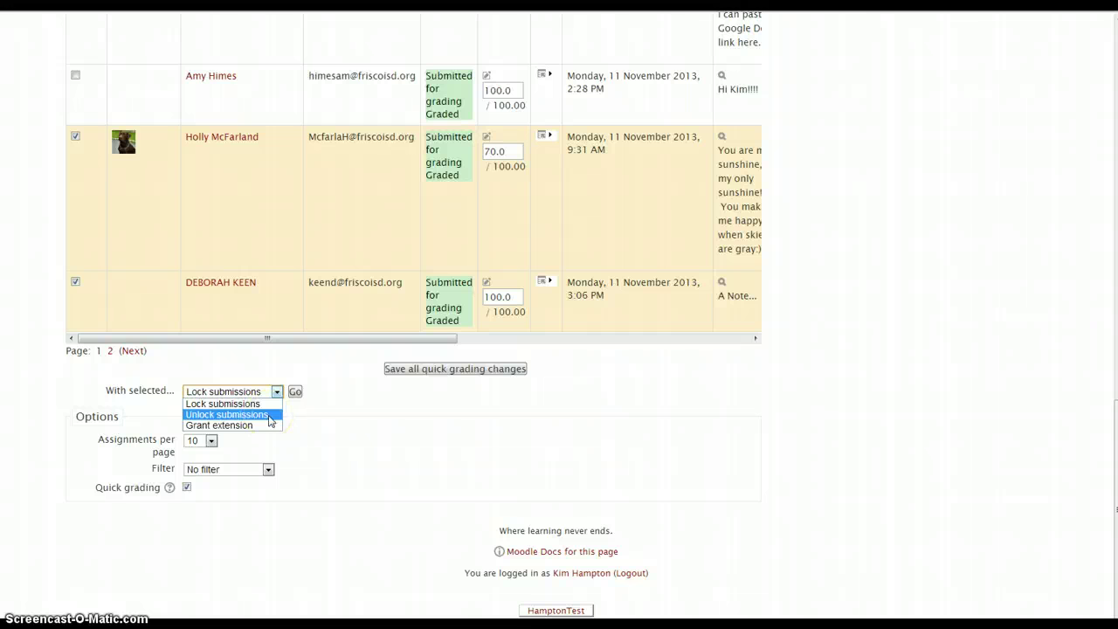
pyautogui.moveTo(280, 395); pyautogui.dragTo(275, 428)
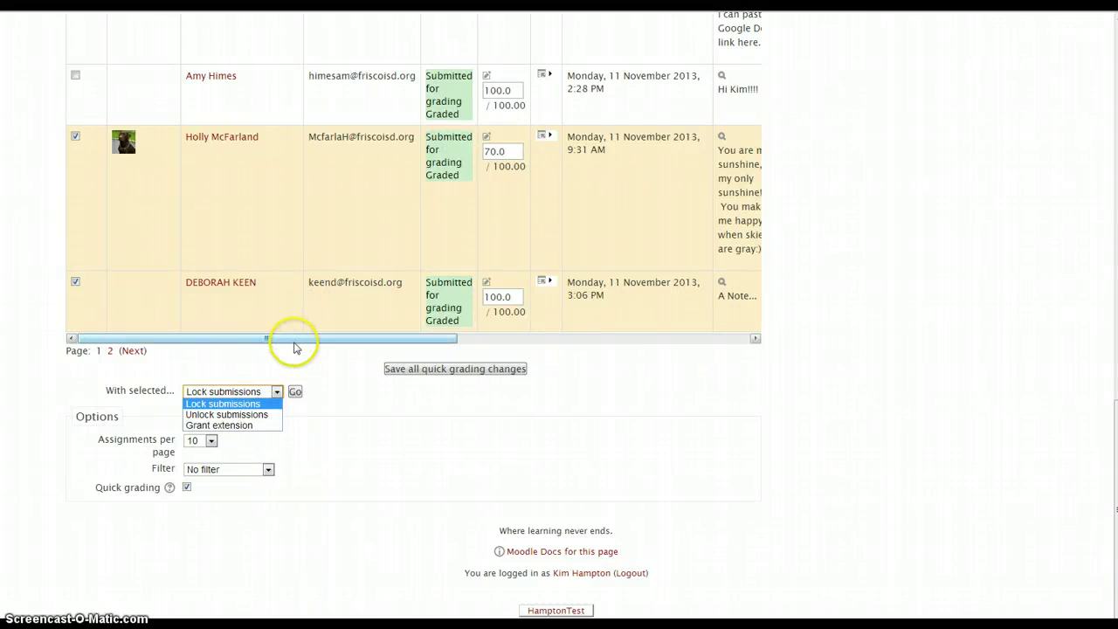
pyautogui.click(280, 403)
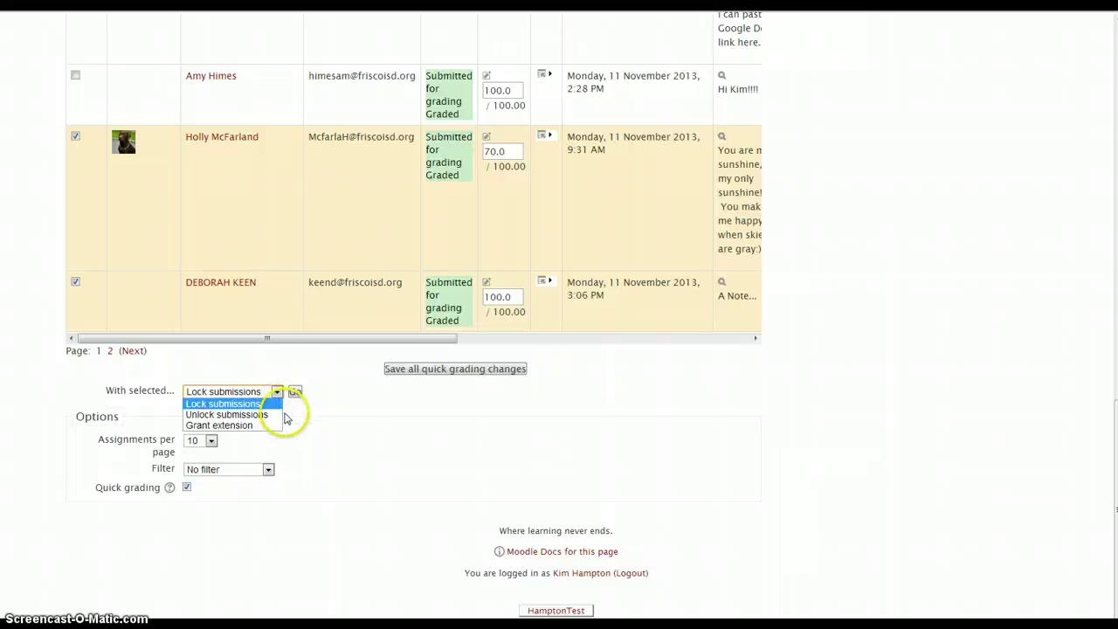
pyautogui.click(210, 441)
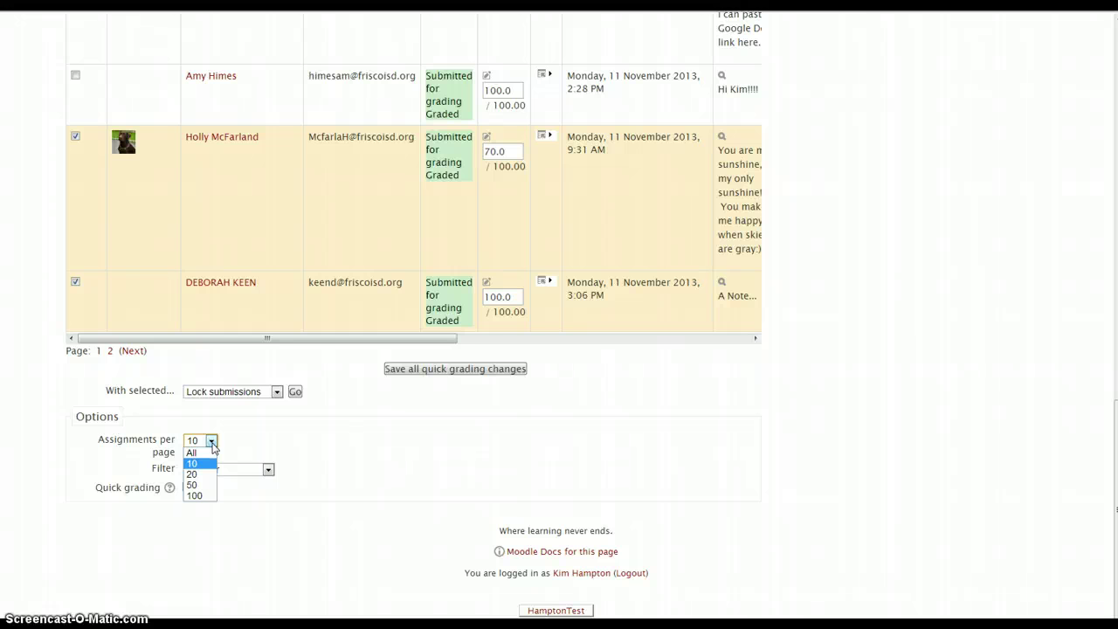
pyautogui.click(212, 444)
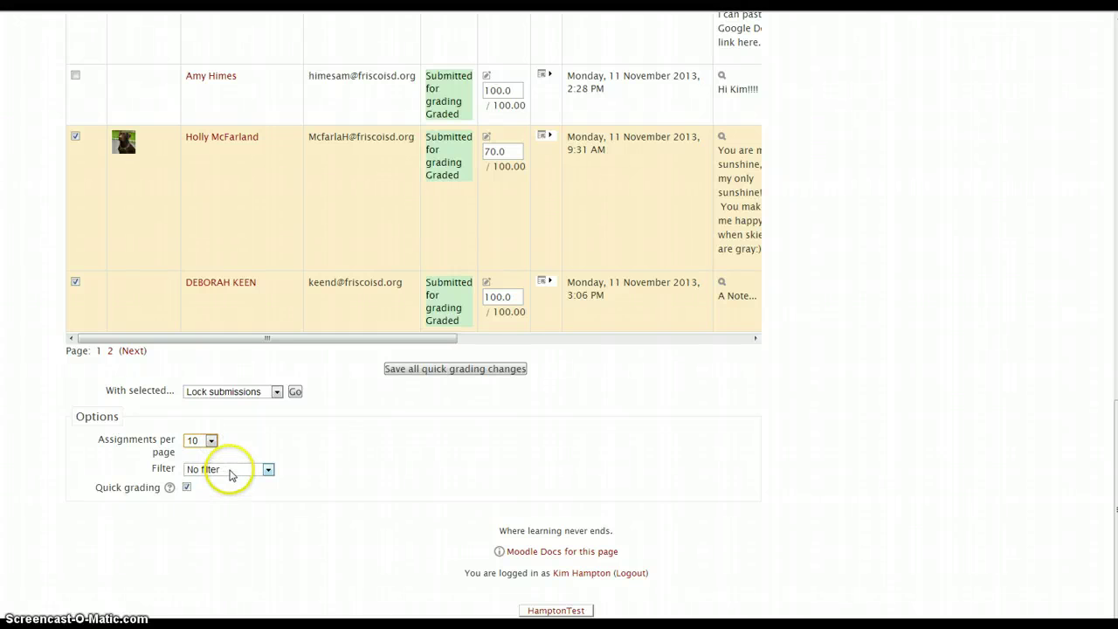
# Filter the submissions to Requires grading, leaving the page without keeping its changes, and save all quick grading changes in the filtered table.
pyautogui.click(230, 472)
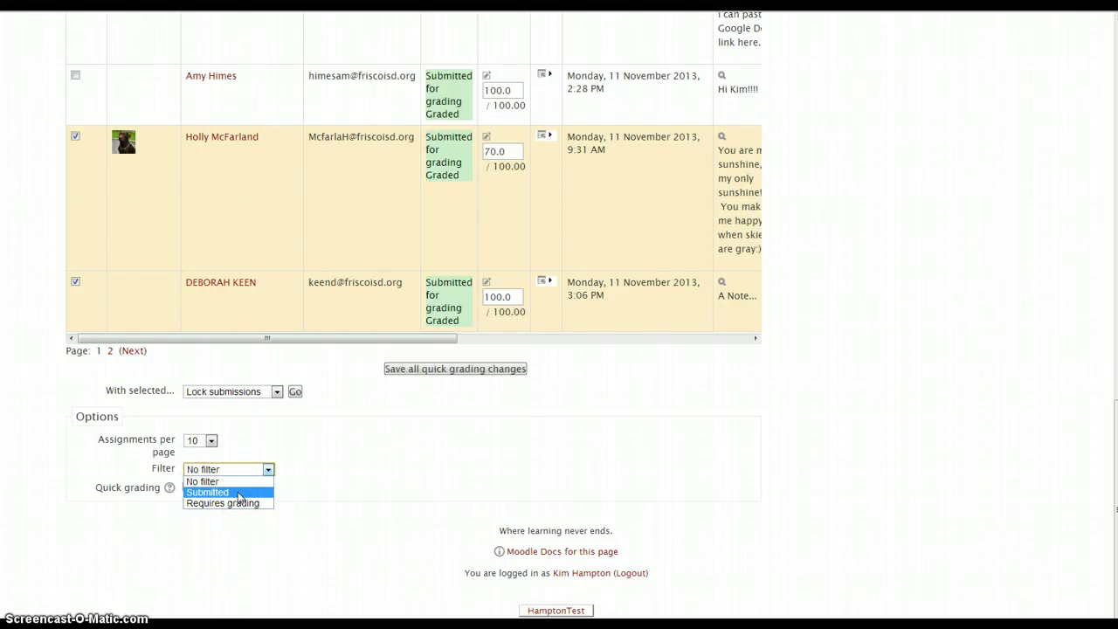
pyautogui.click(238, 502)
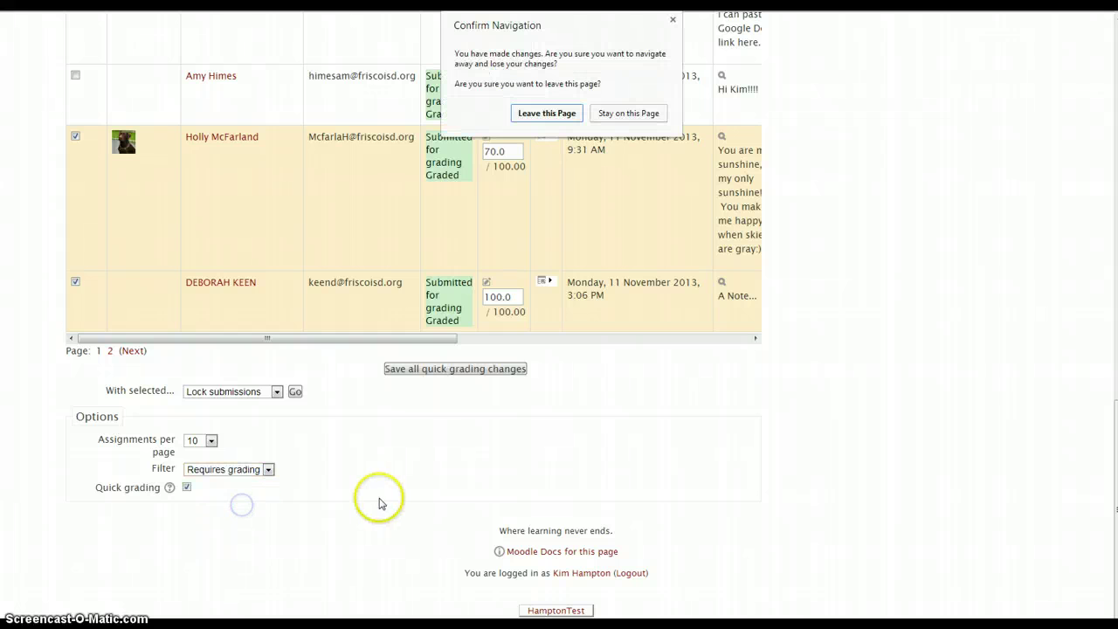
pyautogui.click(547, 113)
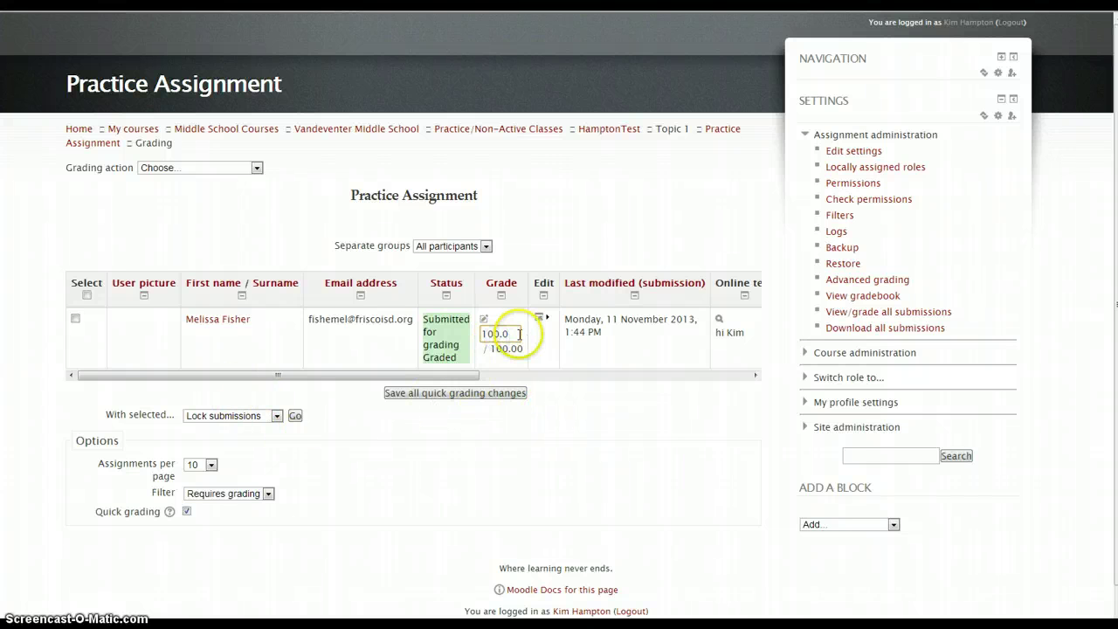
pyautogui.click(513, 392)
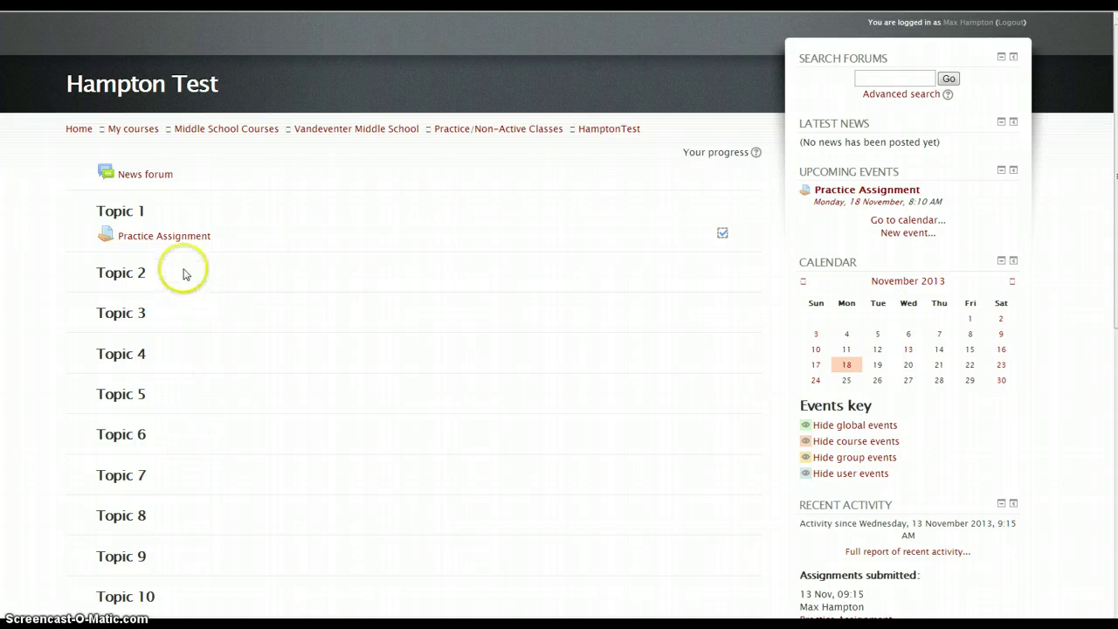
# Open Practice Assignment under Topic 1 in the student's course view and review the submission status and teacher feedback.
pyautogui.click(157, 237)
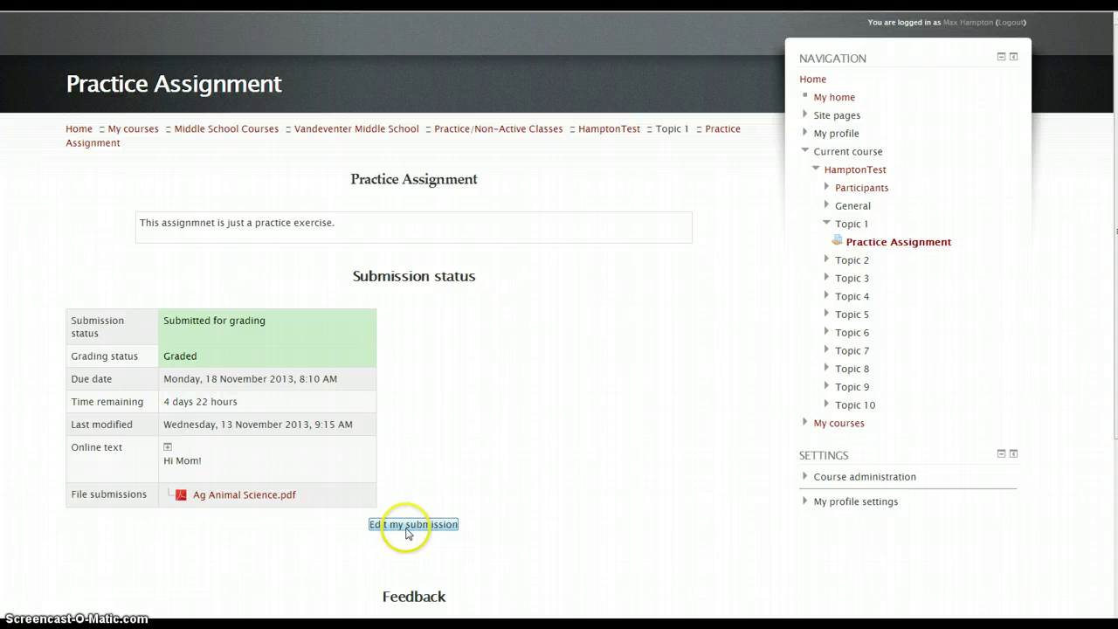
pyautogui.scroll(-5, 520, 465)
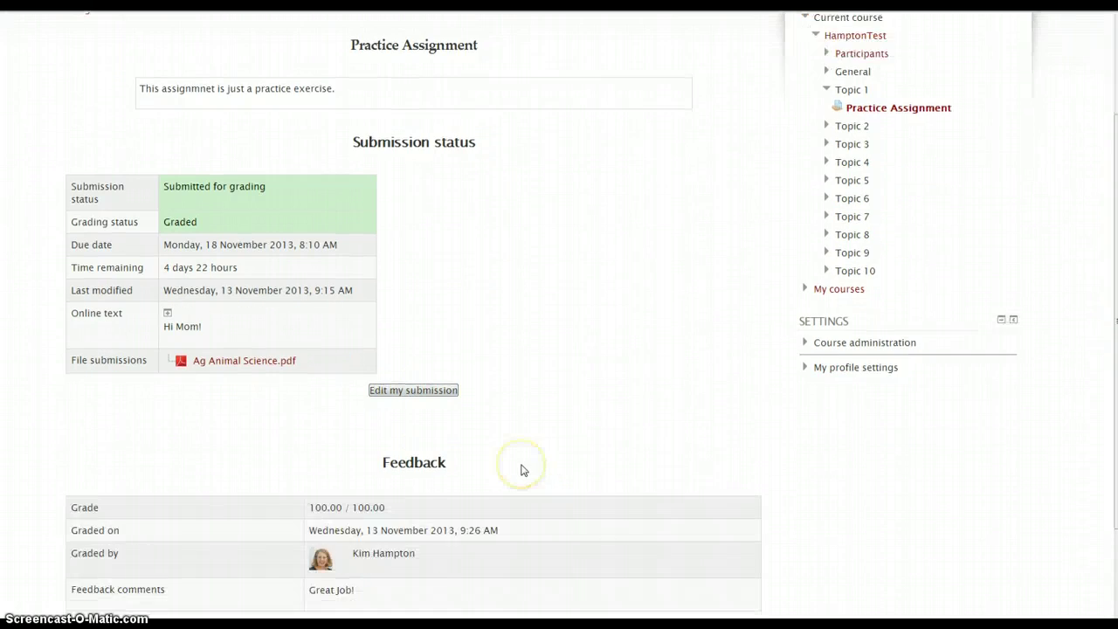